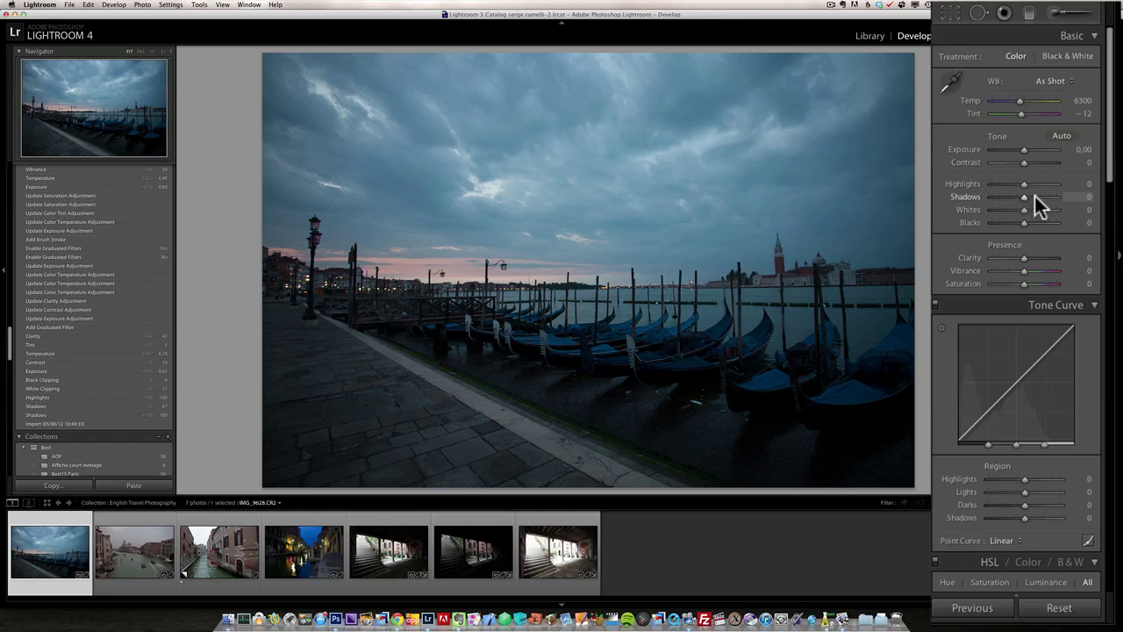
Set the photo's Shadows to +100 and Highlights to −100.
left_click_drag(1036, 197, 1079, 196)
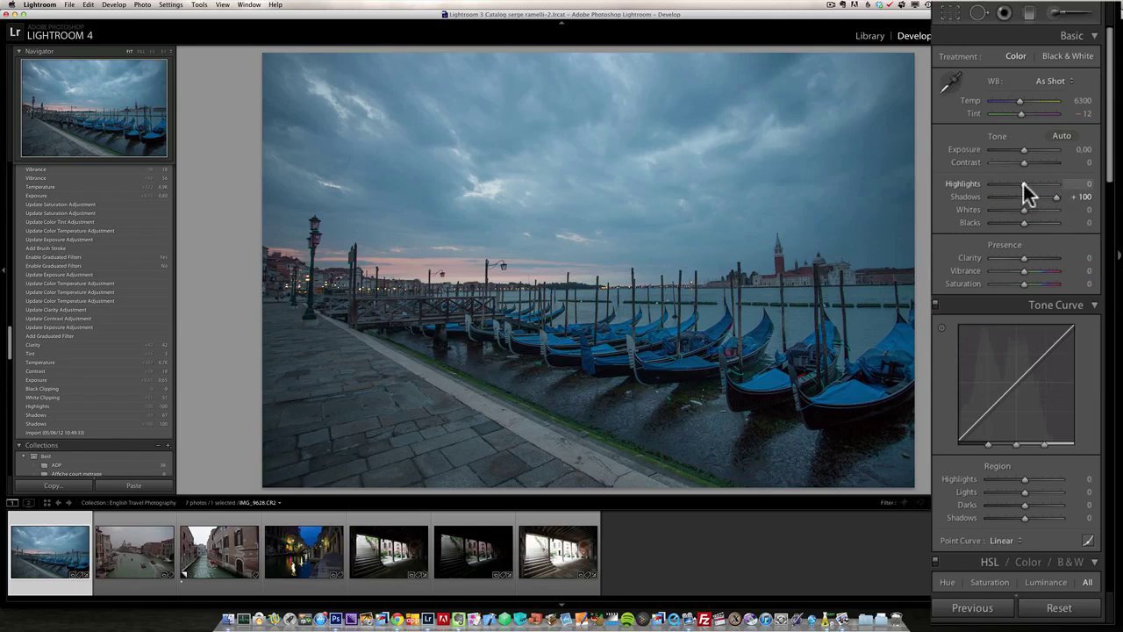
left_click_drag(1023, 183, 985, 186)
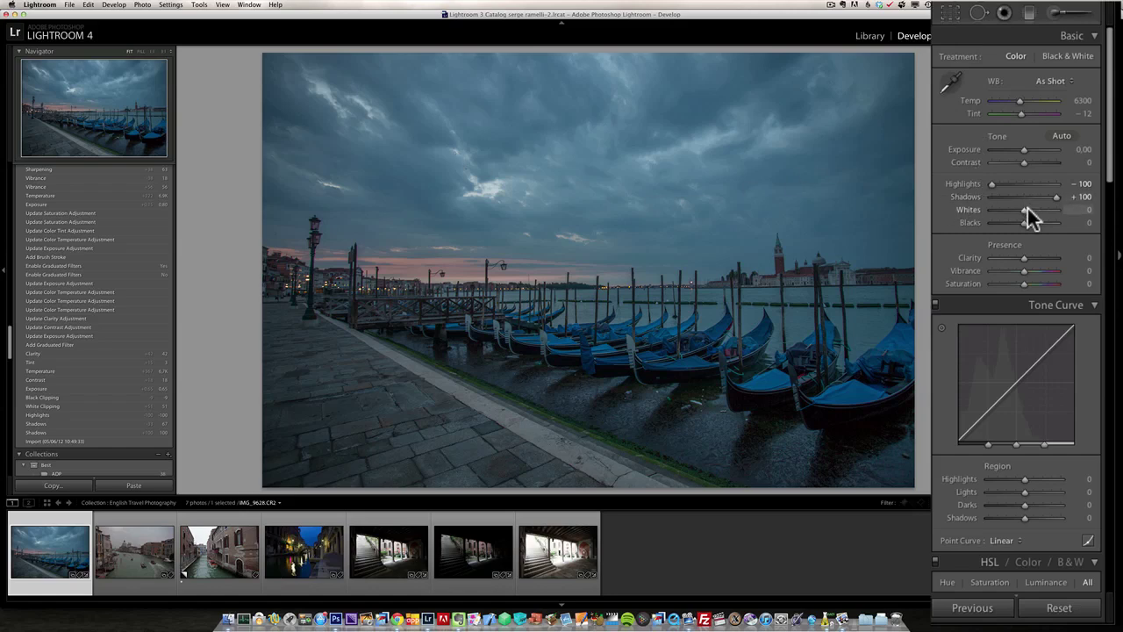
Set Whites to +56 and Blacks to −24, using the clipping preview for both adjustments.
key("alt")
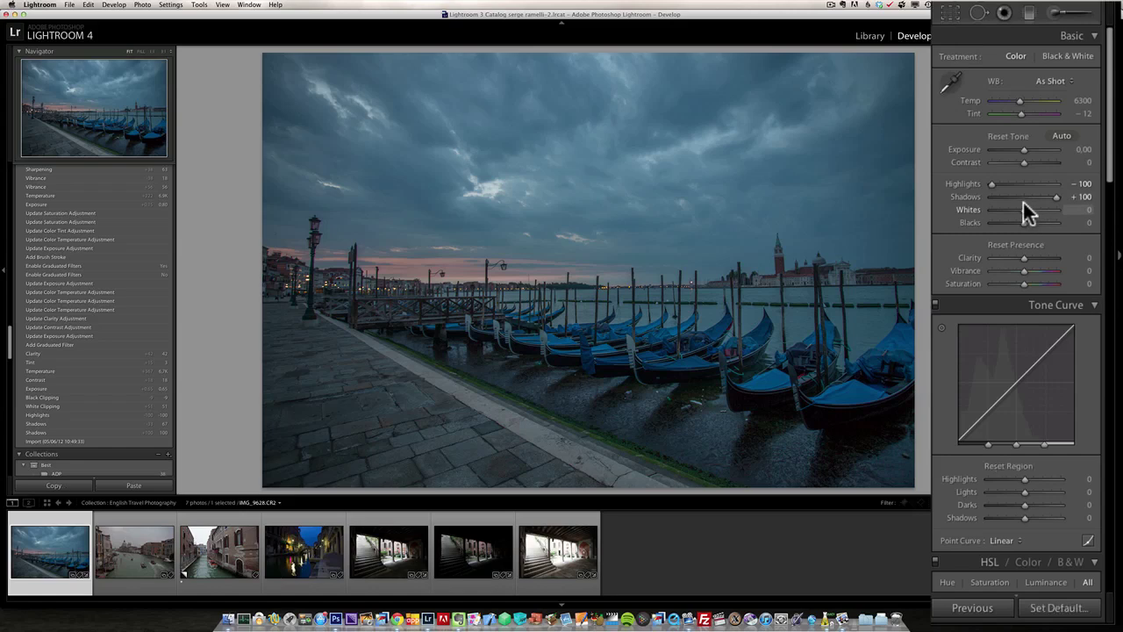
left_click_drag(1030, 213, 1047, 213)
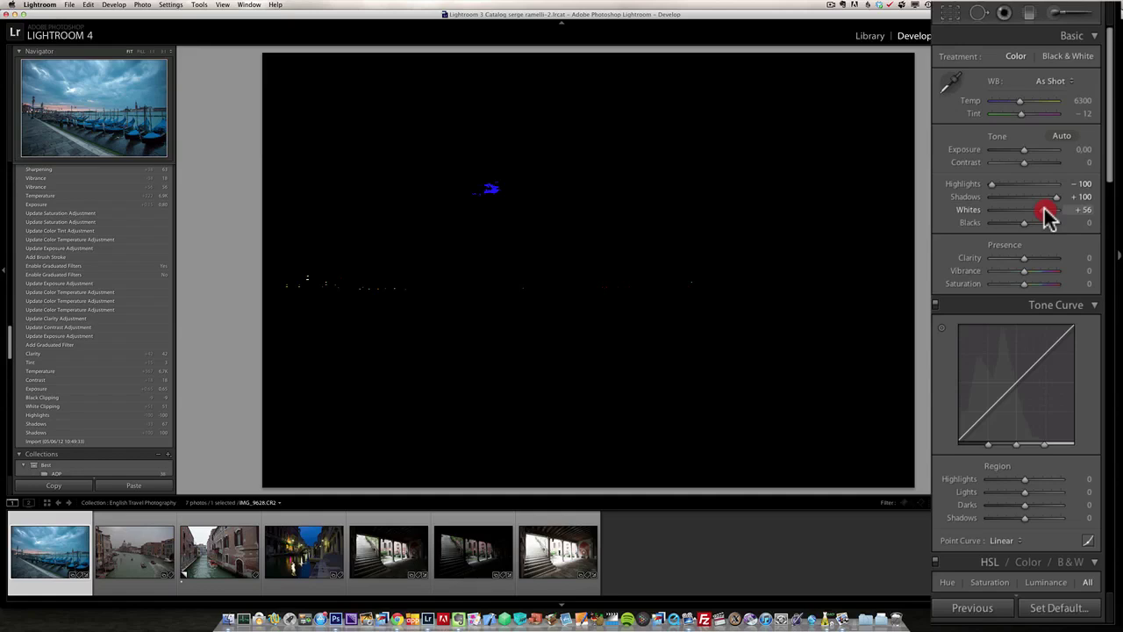
left_click_drag(1047, 213, 1046, 212)
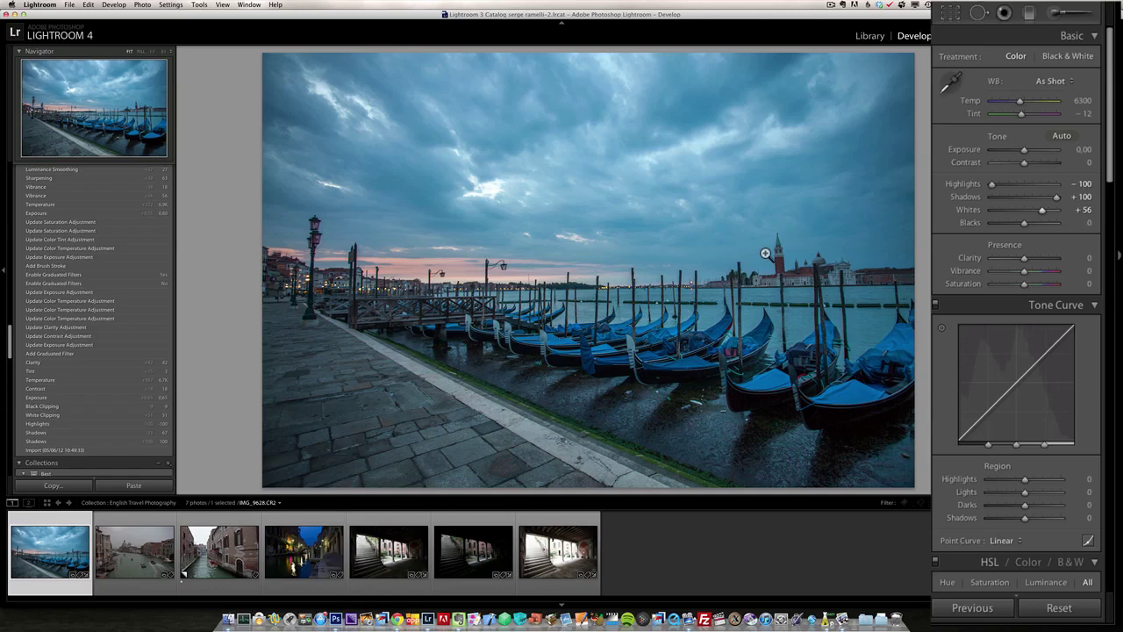
key("alt")
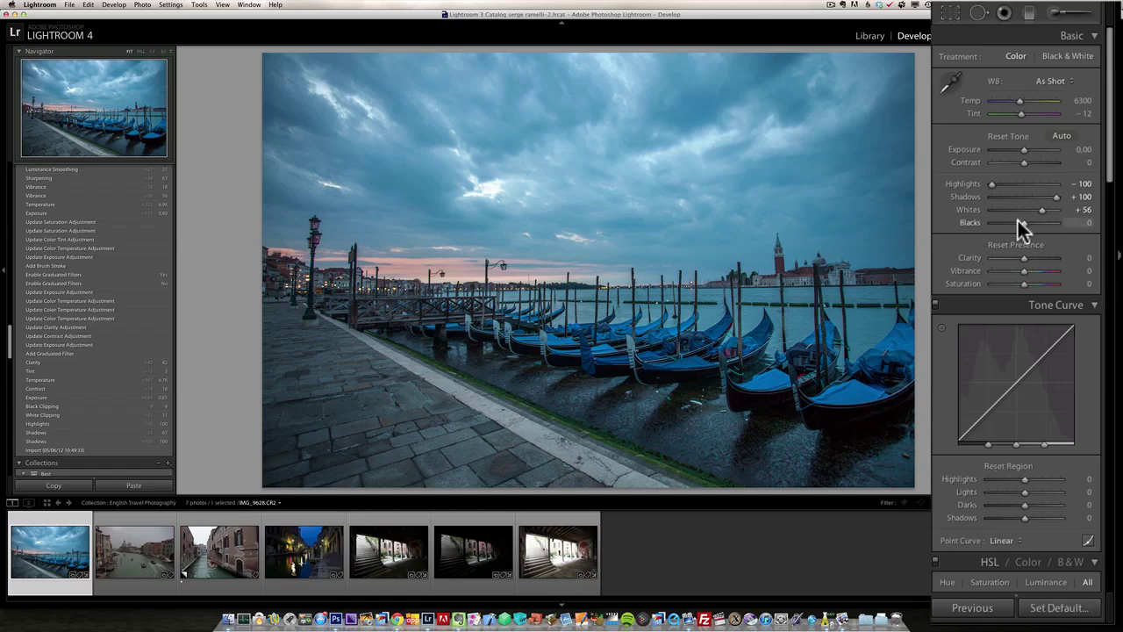
left_click_drag(1025, 220, 1019, 225)
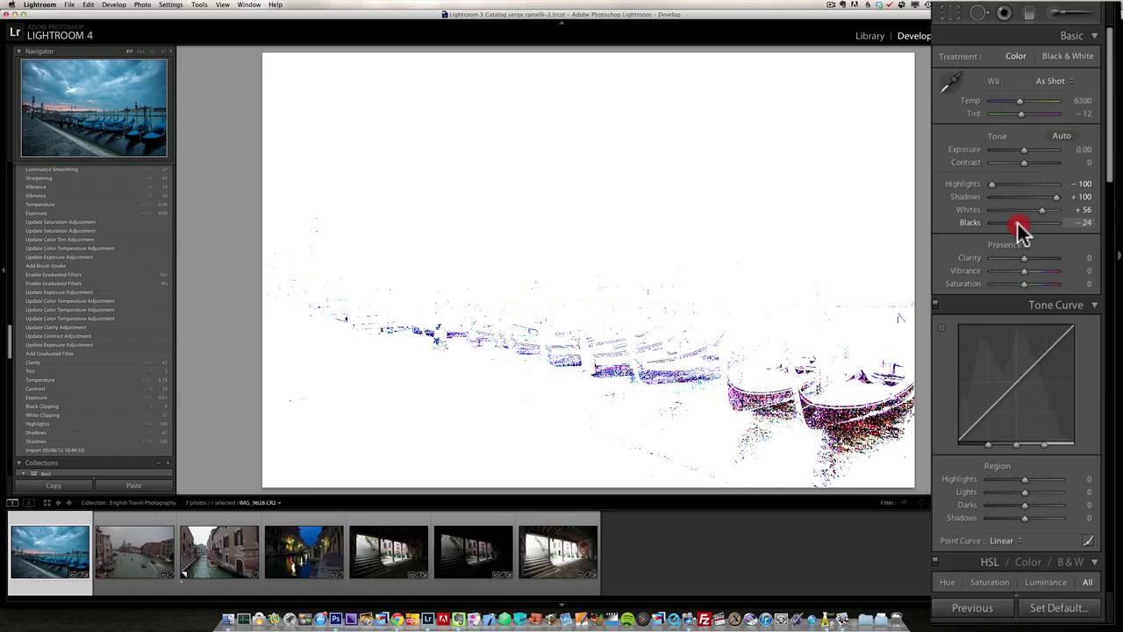
left_click_drag(1019, 225, 1017, 222)
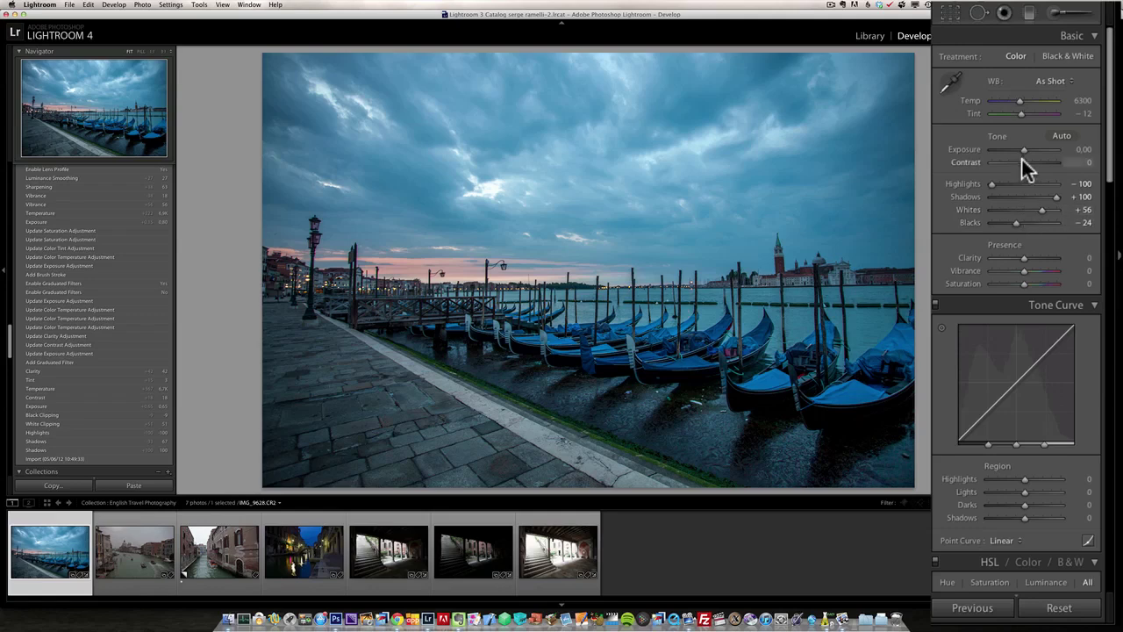
Raise Contrast to +22 and Exposure to +0.35 for the whole photo.
left_click_drag(1026, 160, 1032, 162)
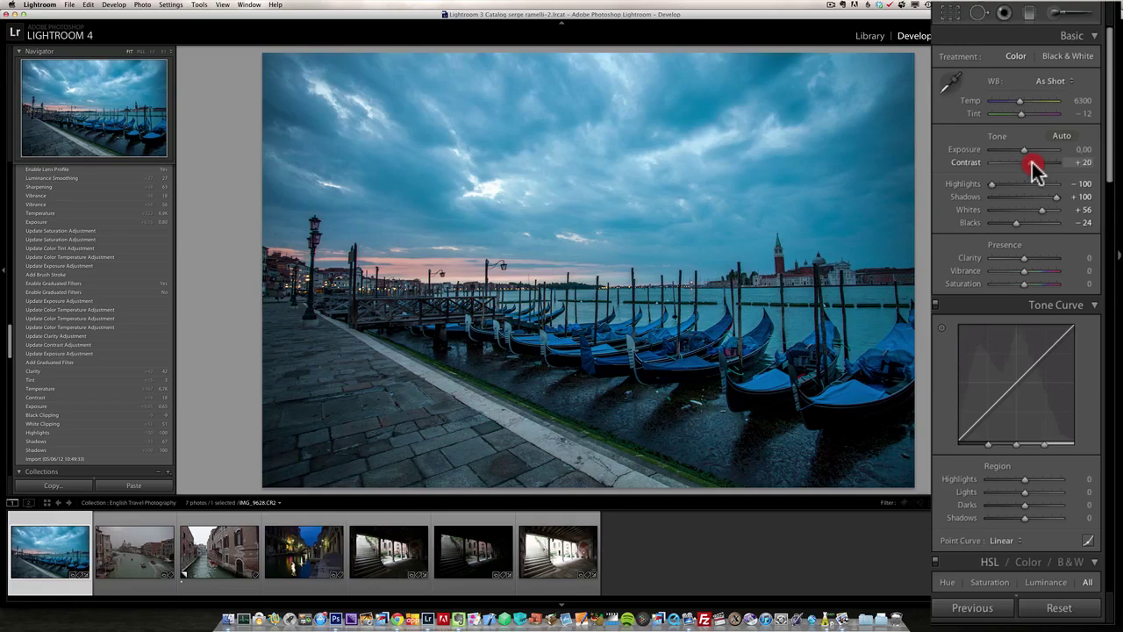
left_click_drag(1032, 163, 1031, 160)
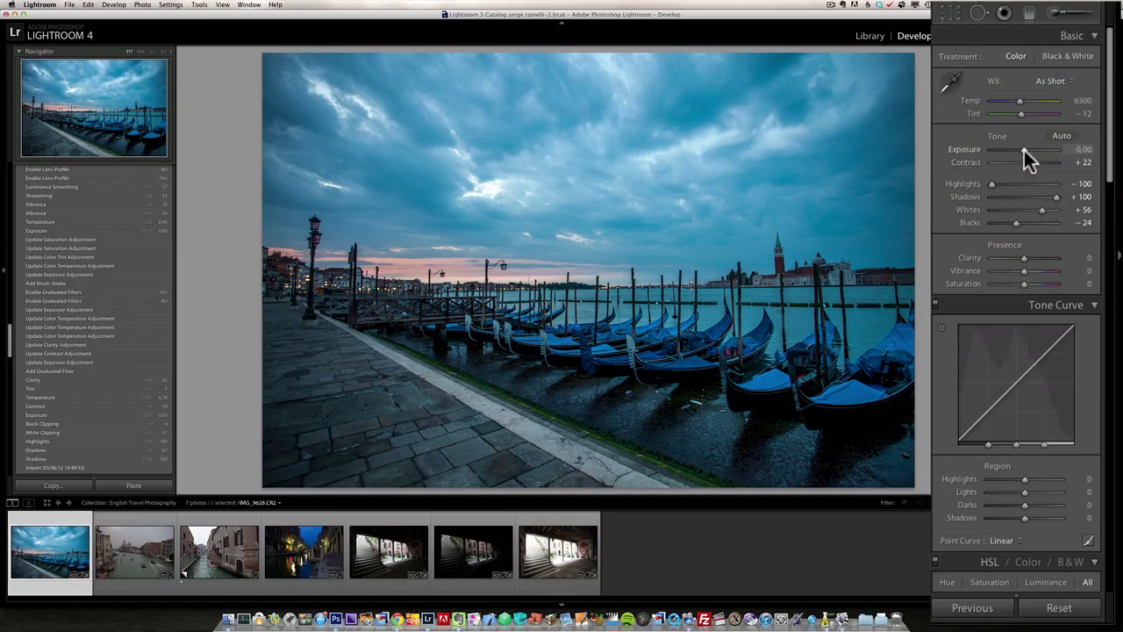
left_click_drag(1023, 149, 1027, 155)
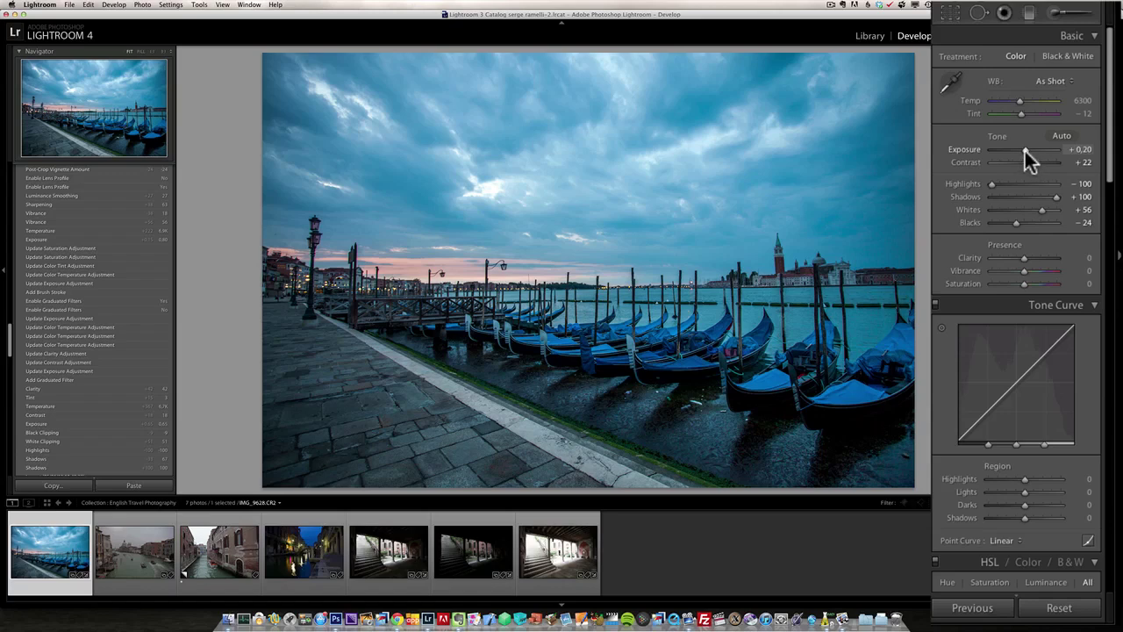
left_click_drag(1025, 149, 1025, 149)
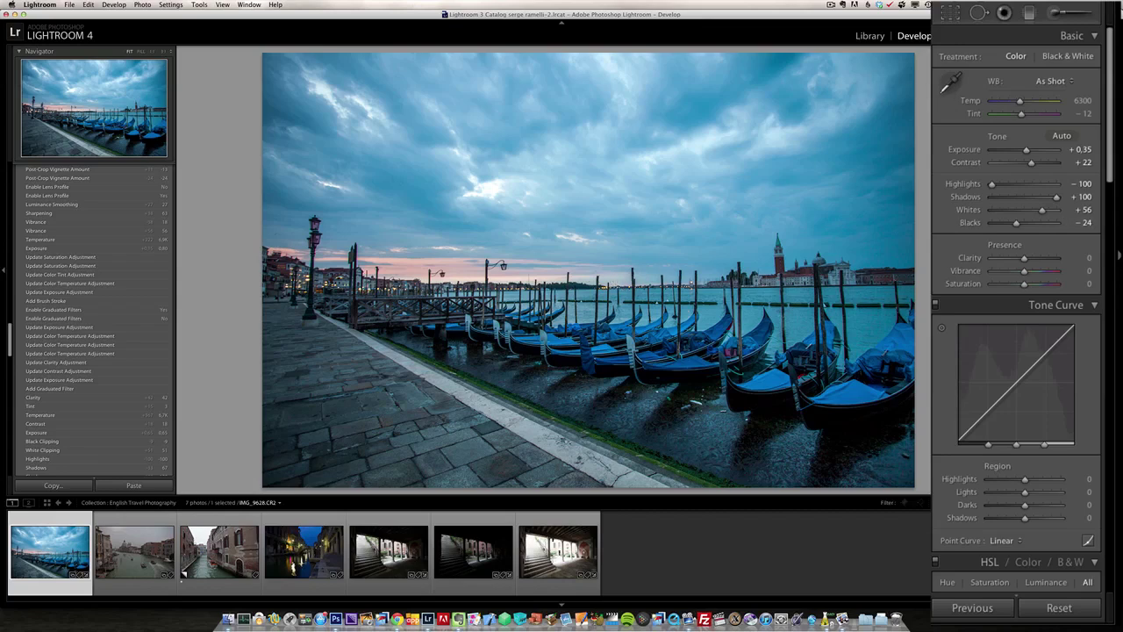
Paint the sunset glow along the horizon with a size 10 Adjustment Brush set to Temp 55 and Tint 27.
left_click(1055, 14)
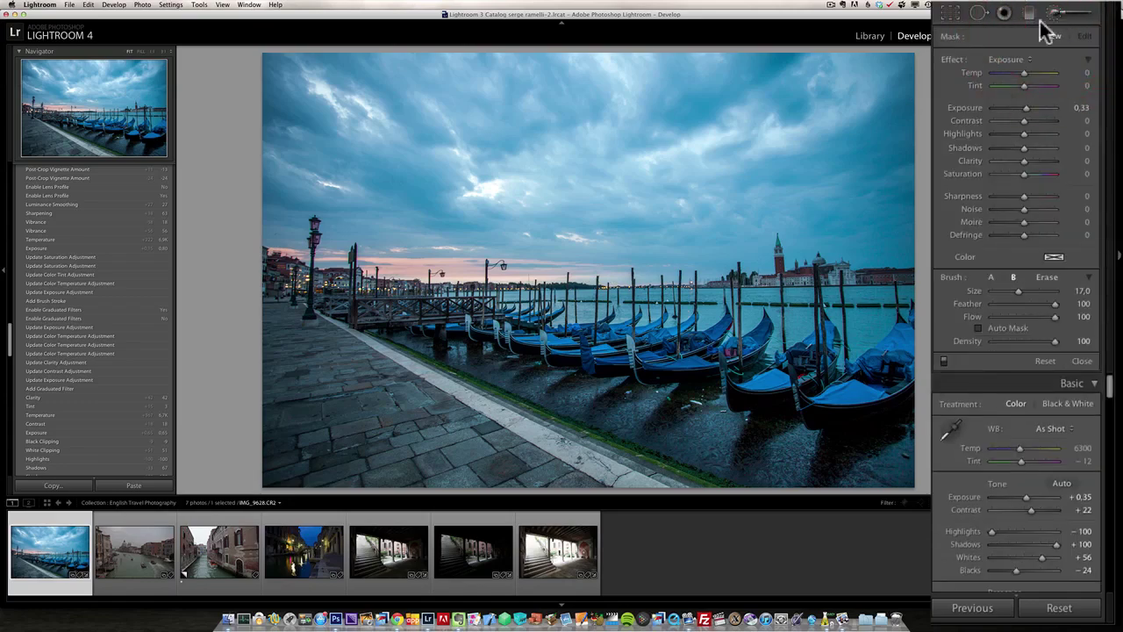
left_click(1023, 58)
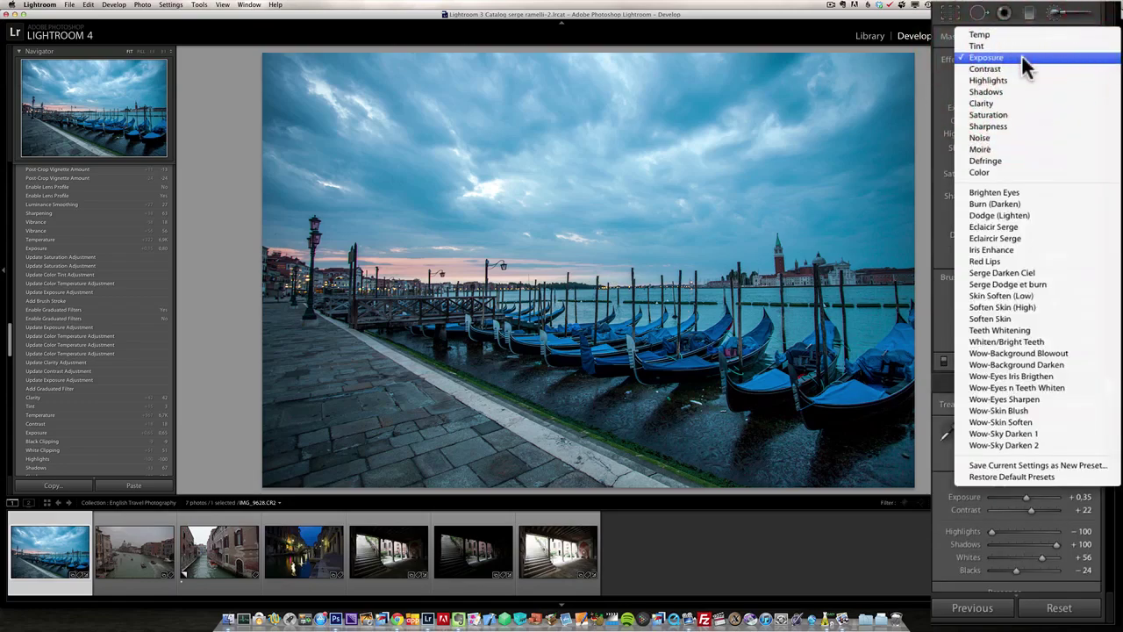
left_click(1021, 34)
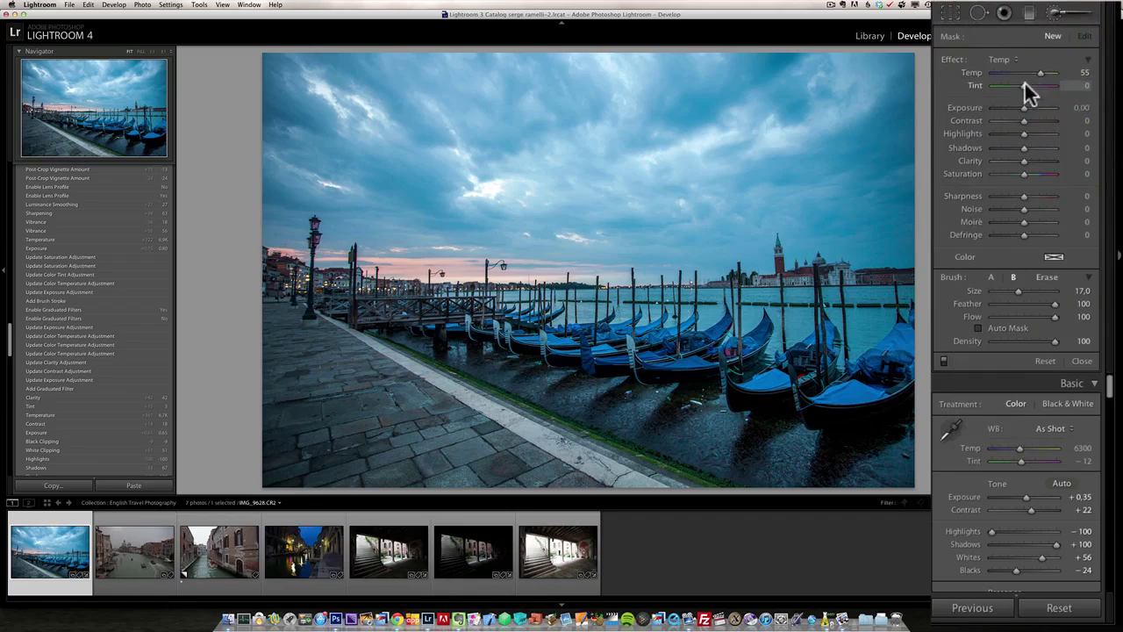
left_click_drag(1025, 85, 1032, 86)
scroll(413, 258, "down", 2)
scroll(414, 258, "down", 5)
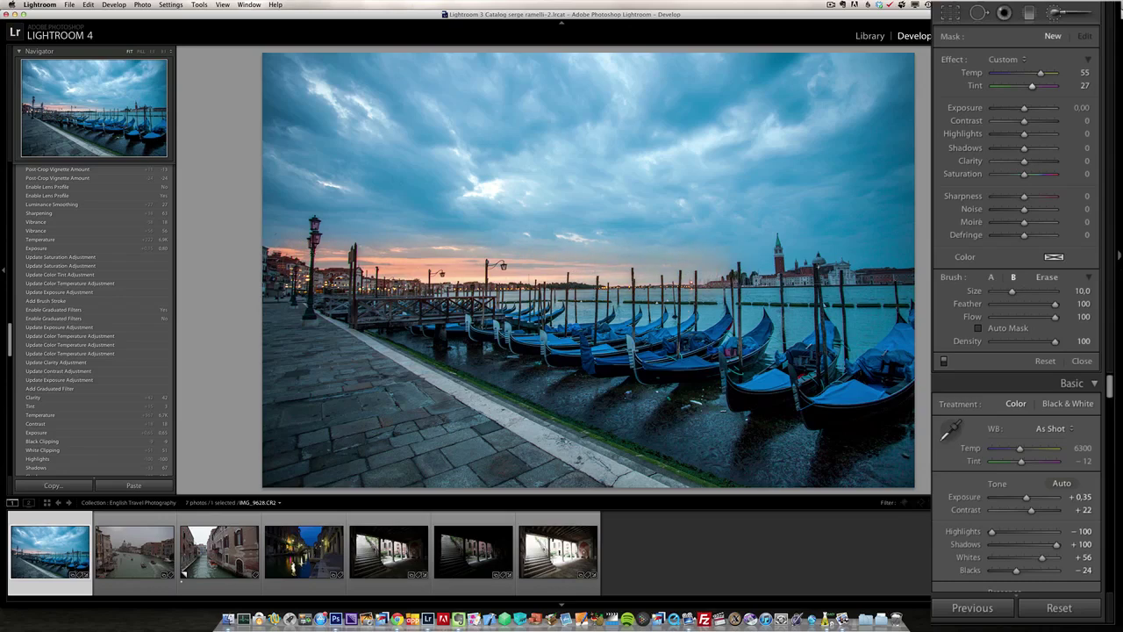
left_click(291, 269)
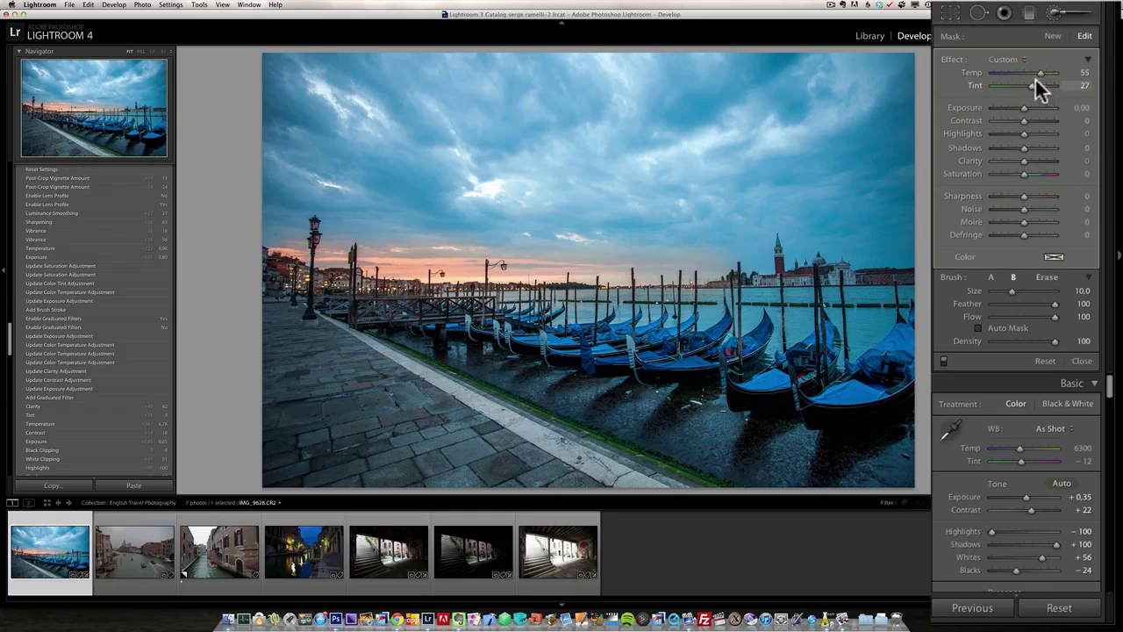
Refine the horizon brush adjustment to Temp 48, Tint 22 and Saturation 65, and close the brush.
left_click(1038, 73)
left_click_drag(1038, 75, 1030, 84)
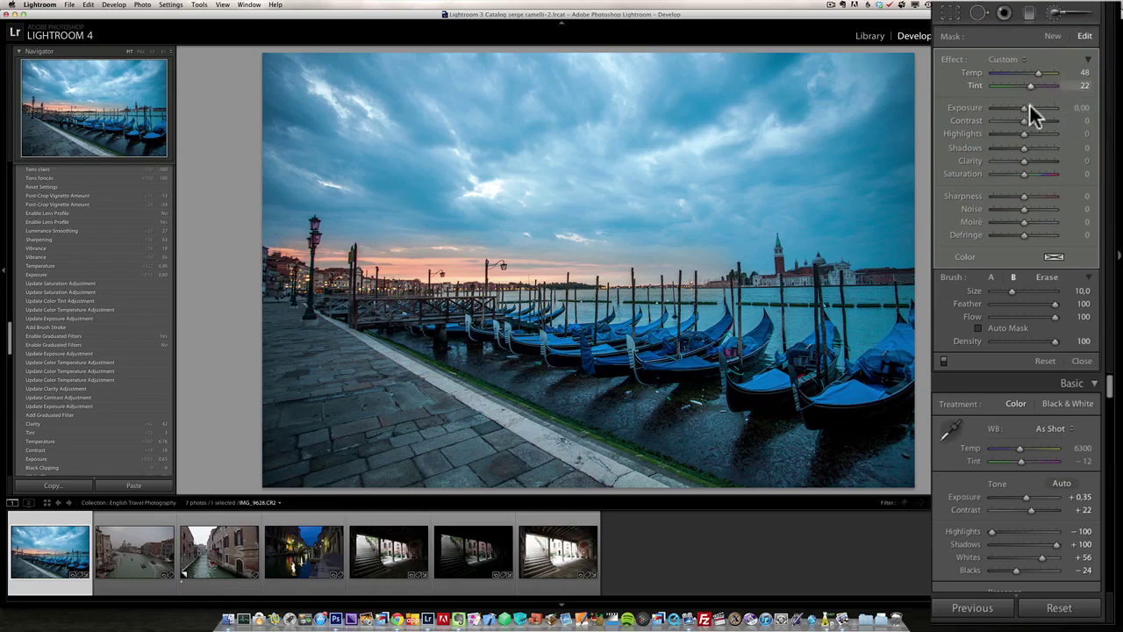
left_click(1043, 174)
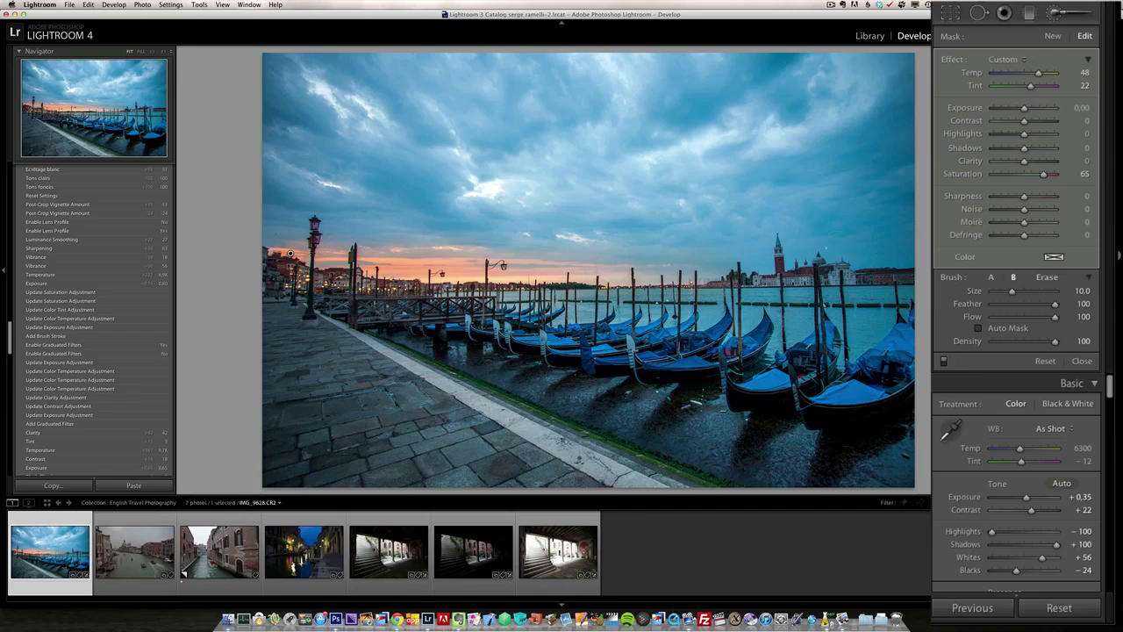
left_click(1083, 361)
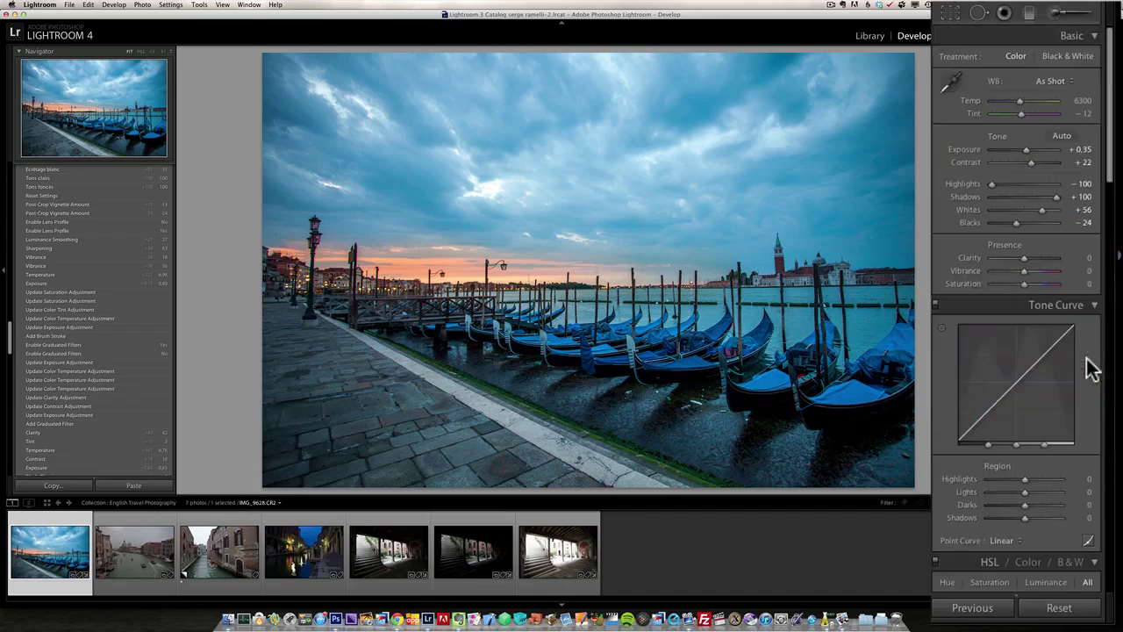
Raise the photo's Clarity to +33 and change the camera calibration profile to Camera Landscape.
left_click(1034, 257)
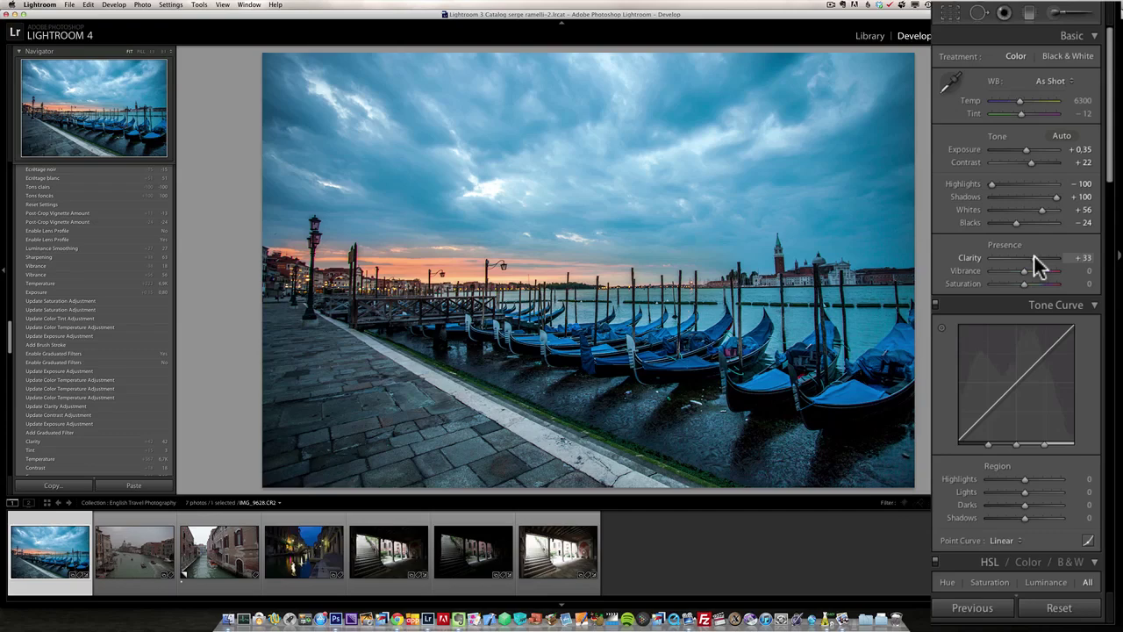
left_click_drag(1111, 181, 1113, 605)
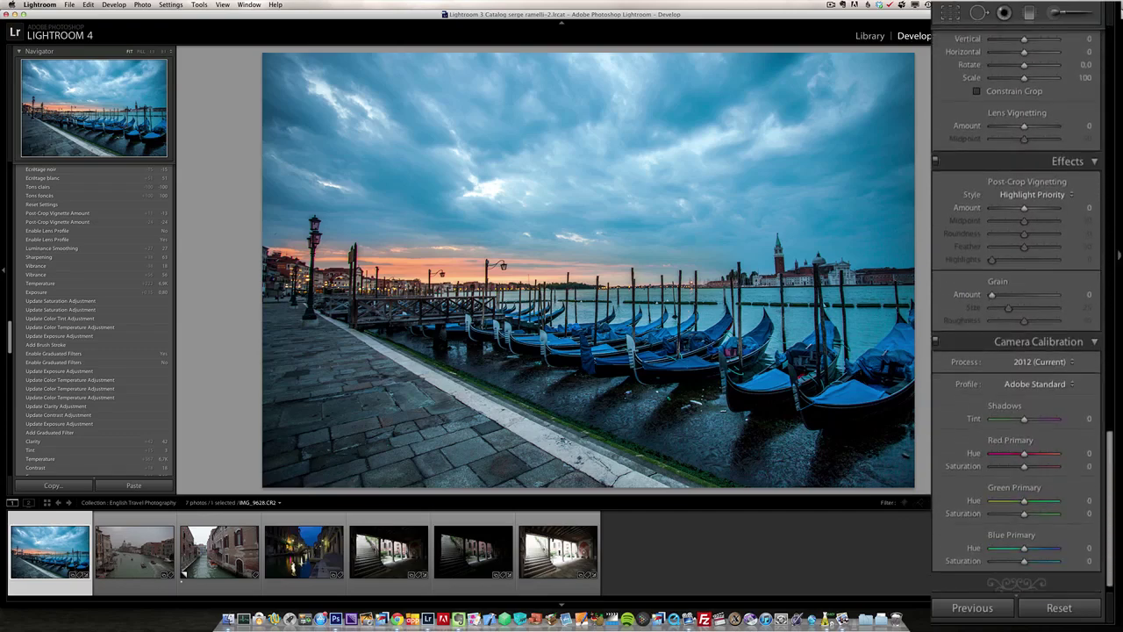
left_click(1050, 378)
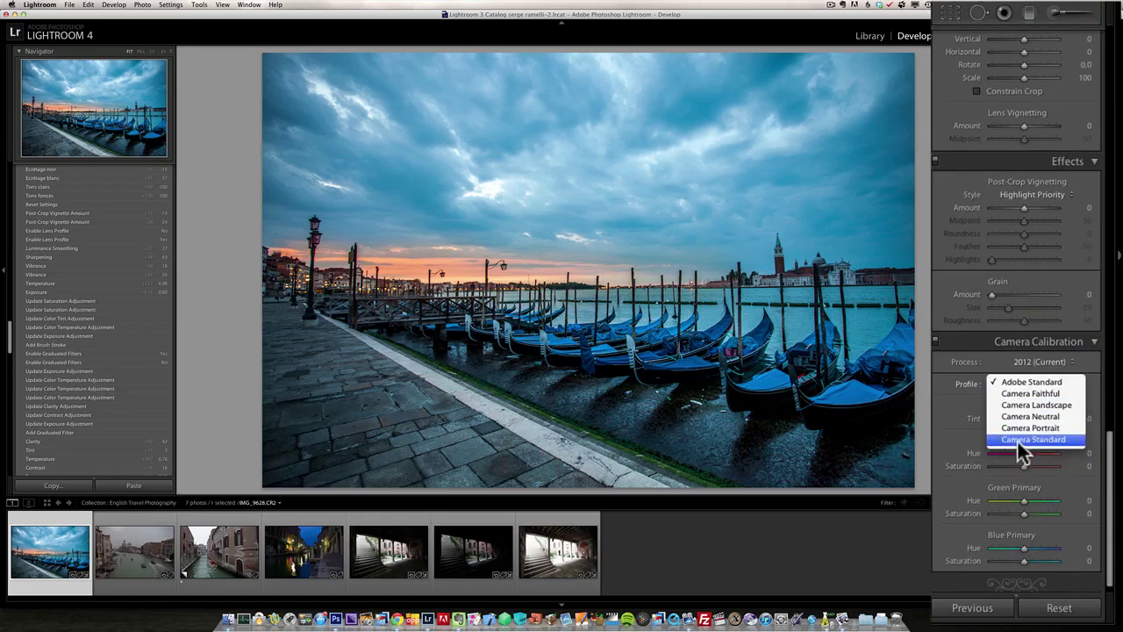
left_click(1051, 407)
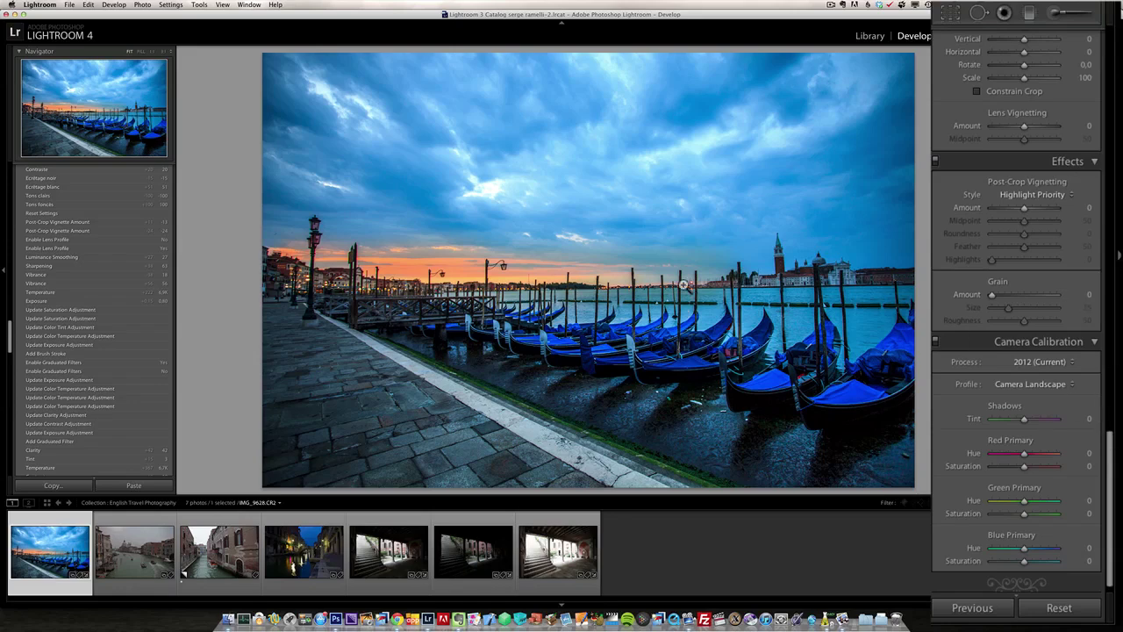
Lower the HSL saturation of Blue to −17 and Aqua to −8.
left_click_drag(1113, 448, 1108, 171)
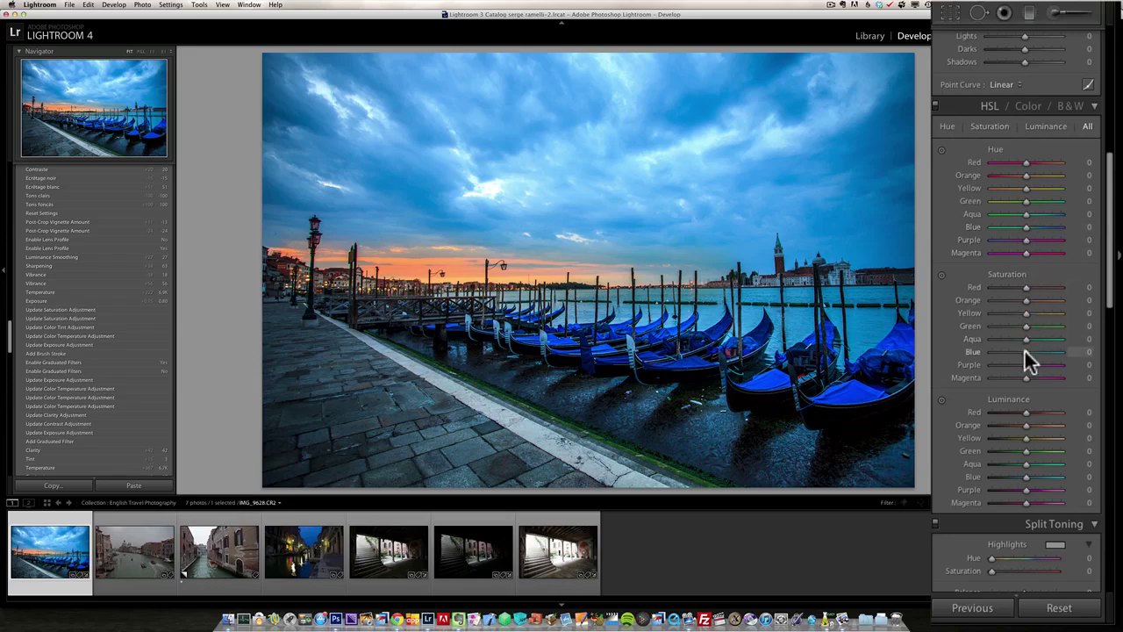
left_click_drag(1026, 351, 1021, 351)
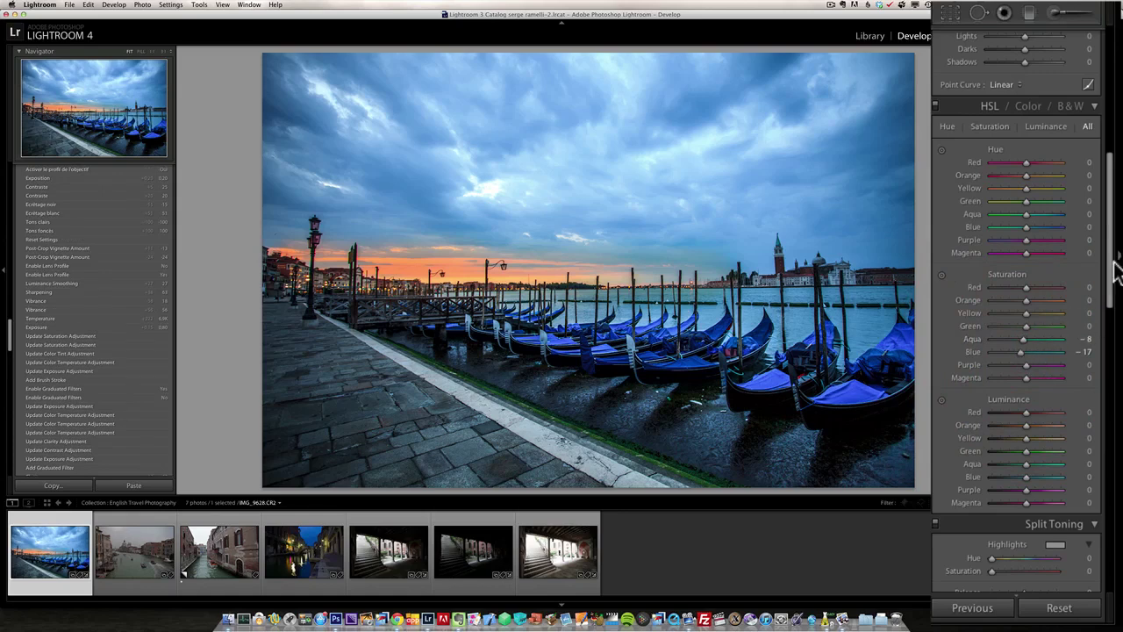
Enable lens profile corrections for the photo.
left_click_drag(1113, 268, 1116, 450)
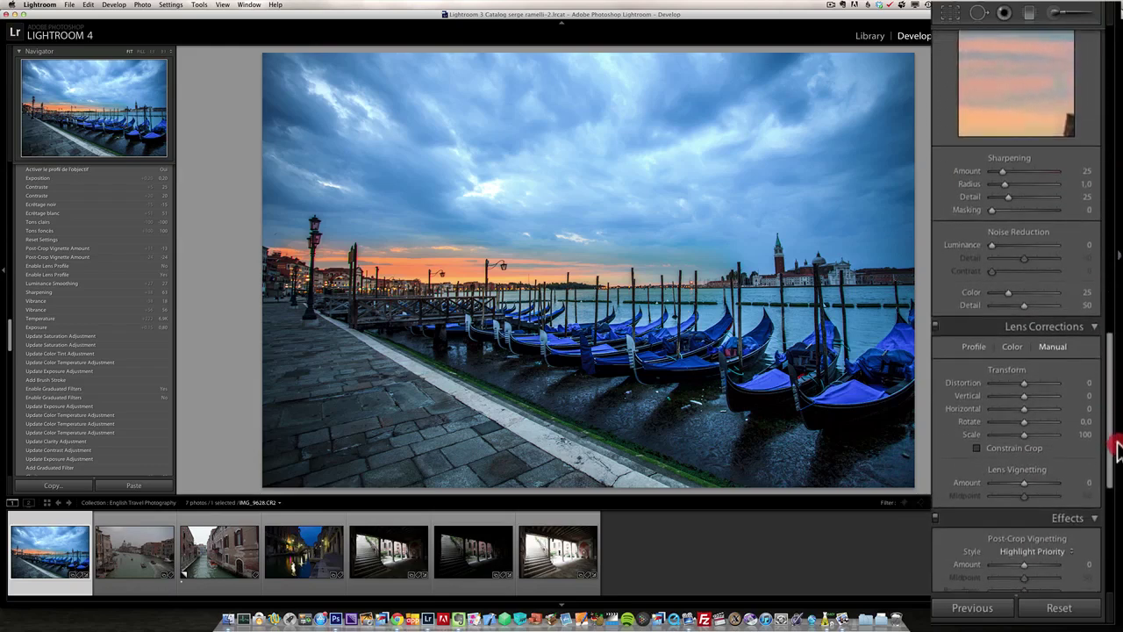
left_click(1032, 326)
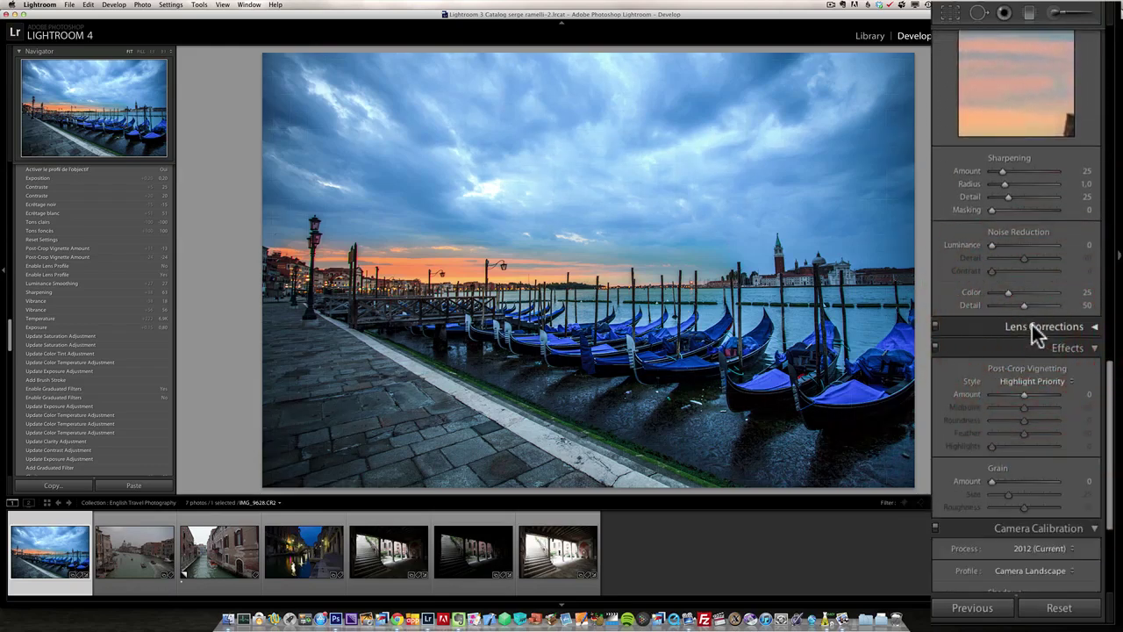
left_click(1094, 328)
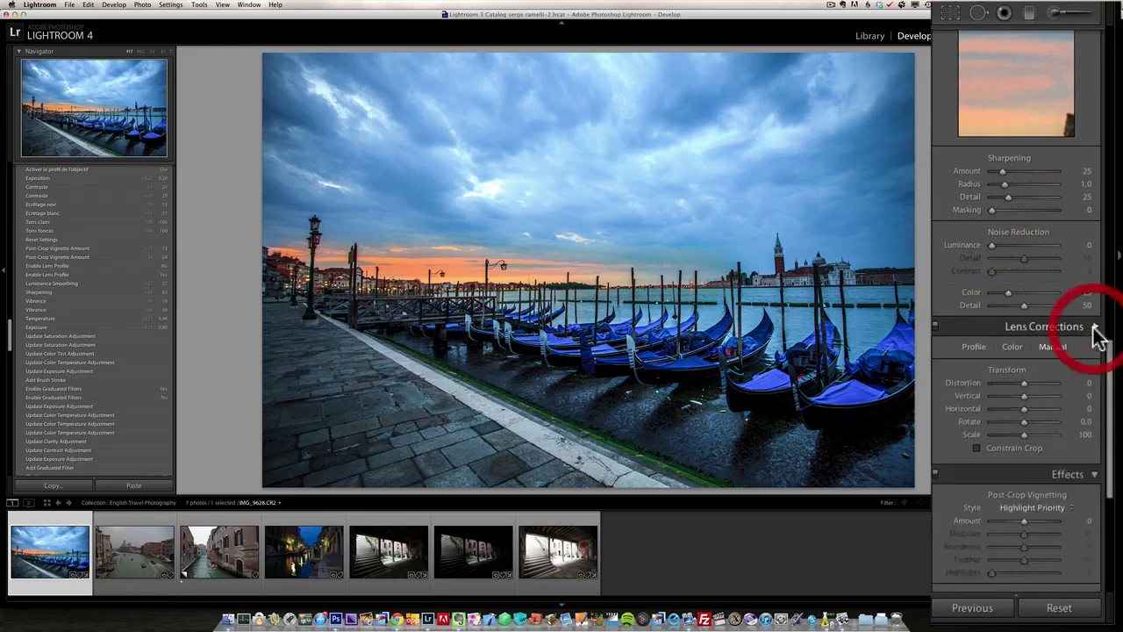
left_click(972, 347)
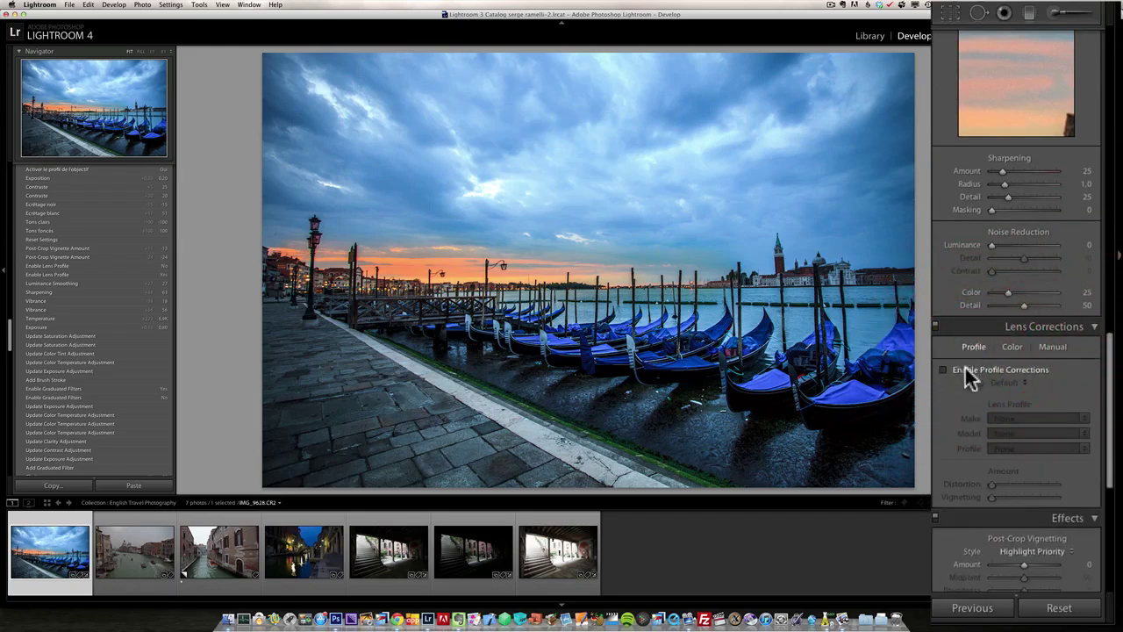
left_click(972, 370)
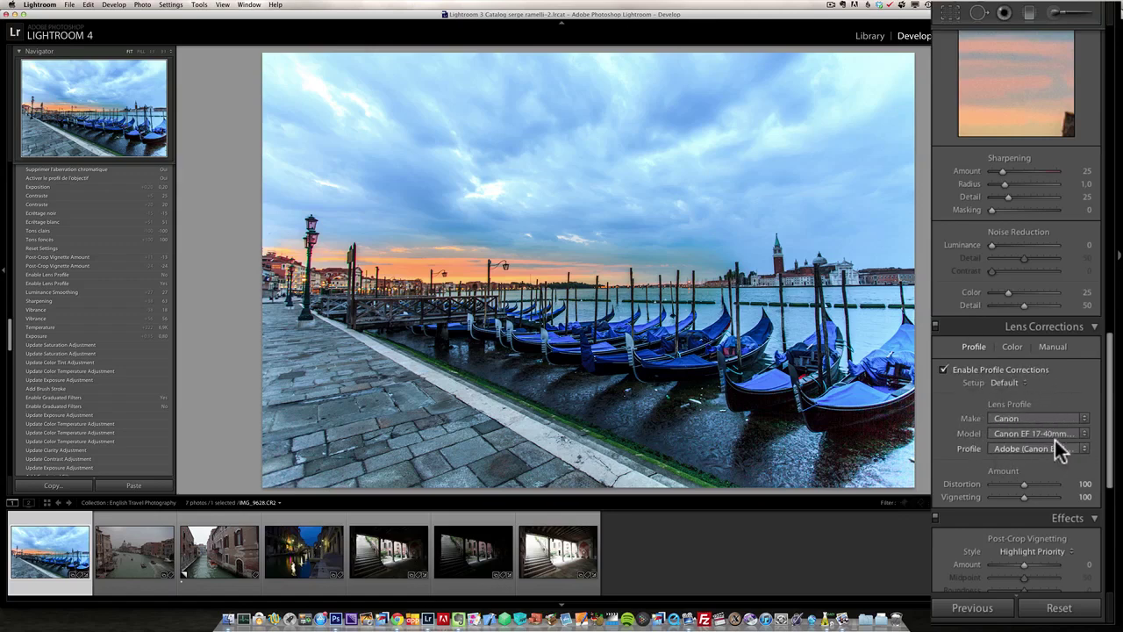
Enable Remove Chromatic Aberration and set both the purple and green Defringe amounts to 11.
left_click(1019, 347)
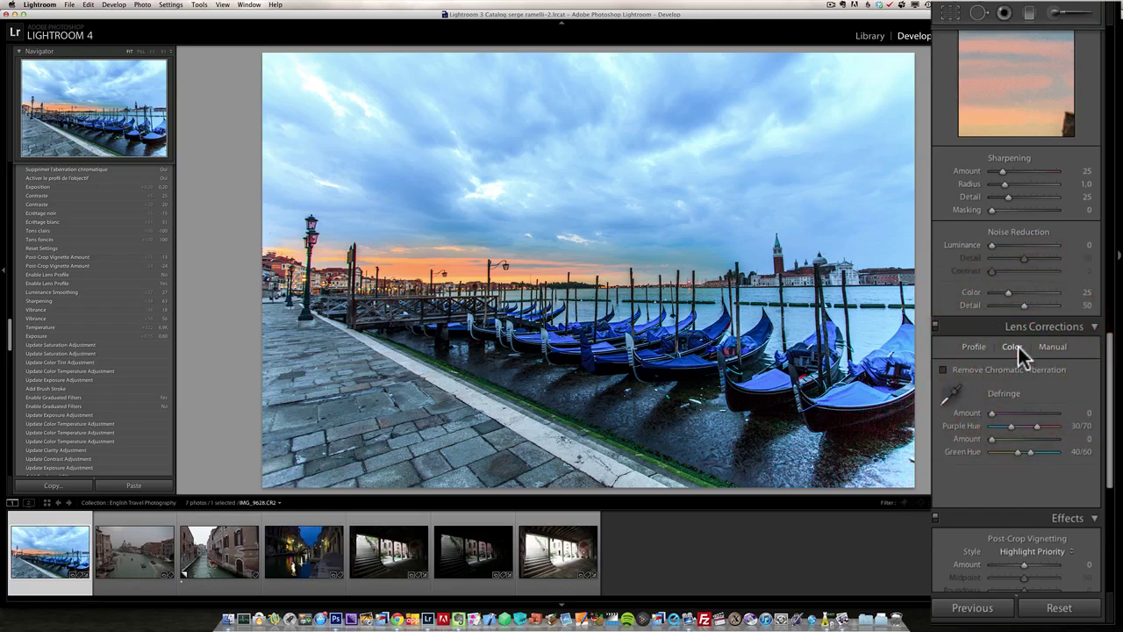
left_click(978, 368)
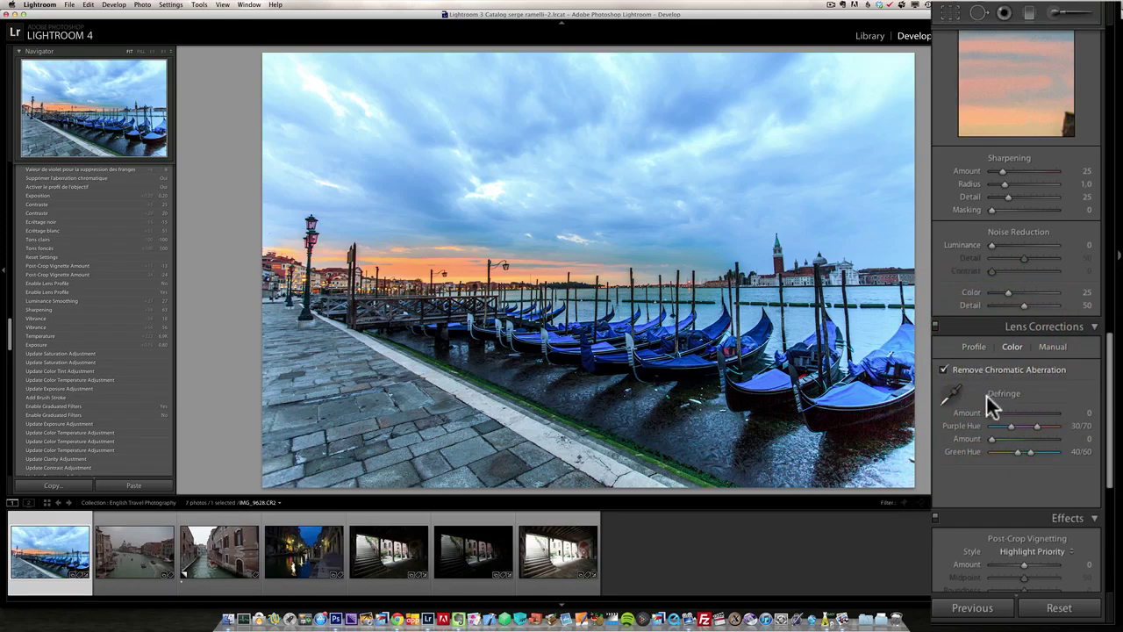
left_click_drag(993, 412, 1028, 441)
Turn off Remove Chromatic Aberration while viewing the street lamp and horizon up close to compare the fringing.
left_click(321, 243)
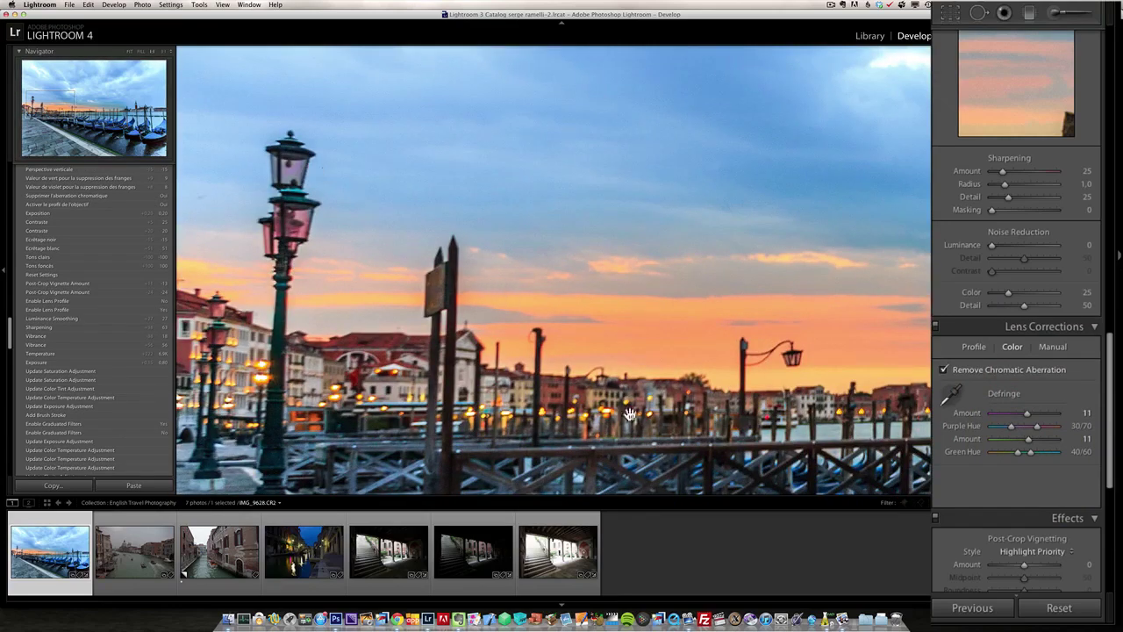
left_click(980, 371)
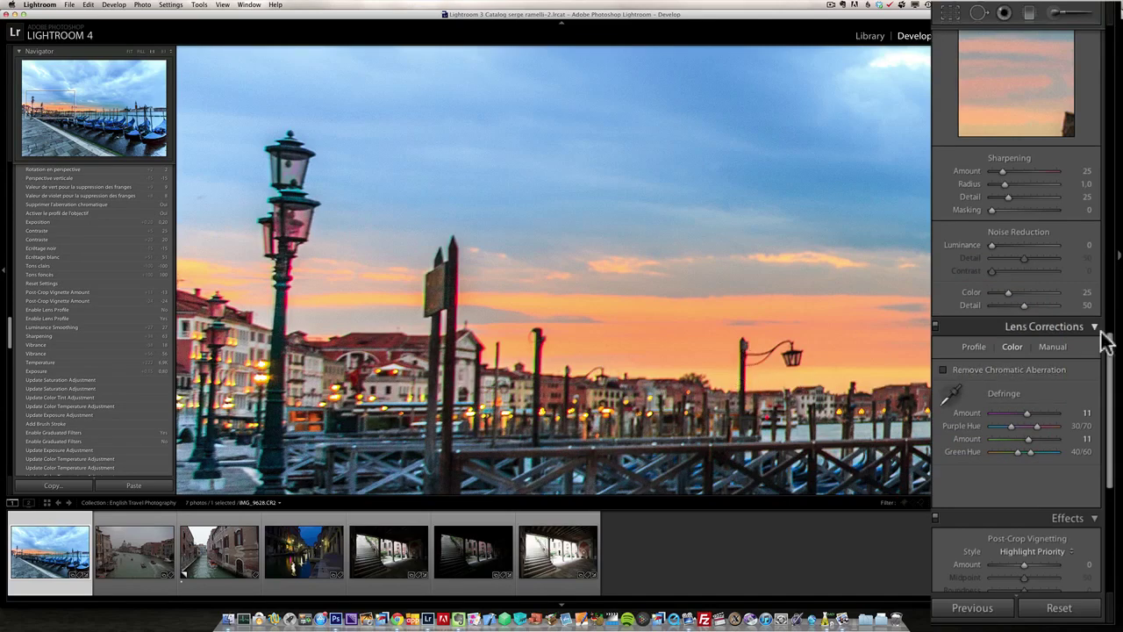
Turn Remove Chromatic Aberration back on and set the post-crop vignetting Amount to −31.
left_click(988, 369)
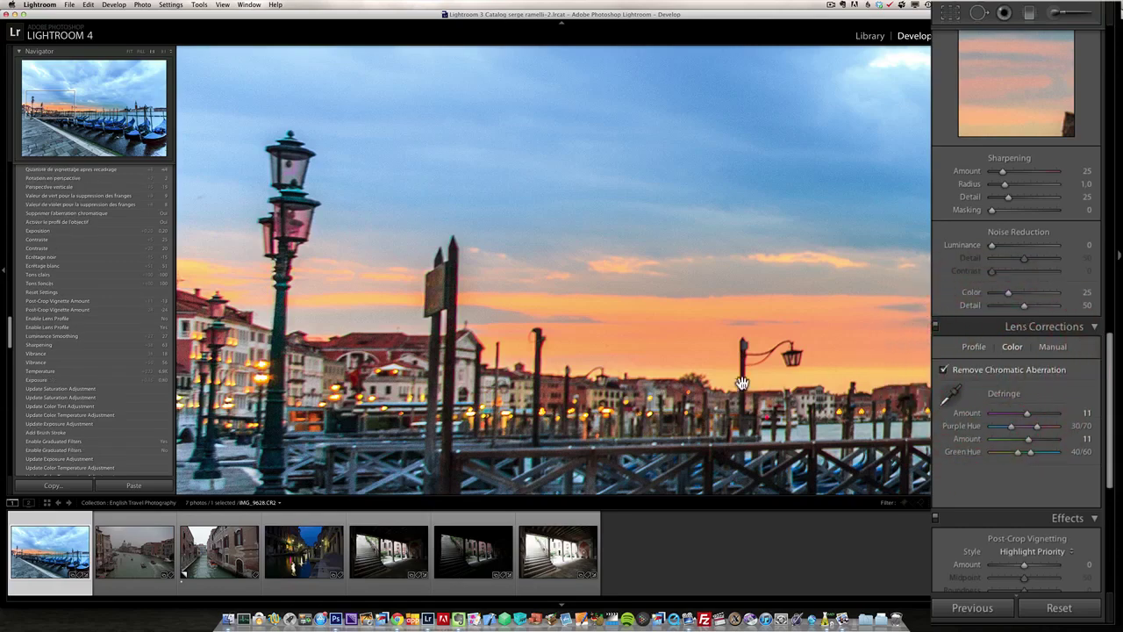
left_click(648, 346)
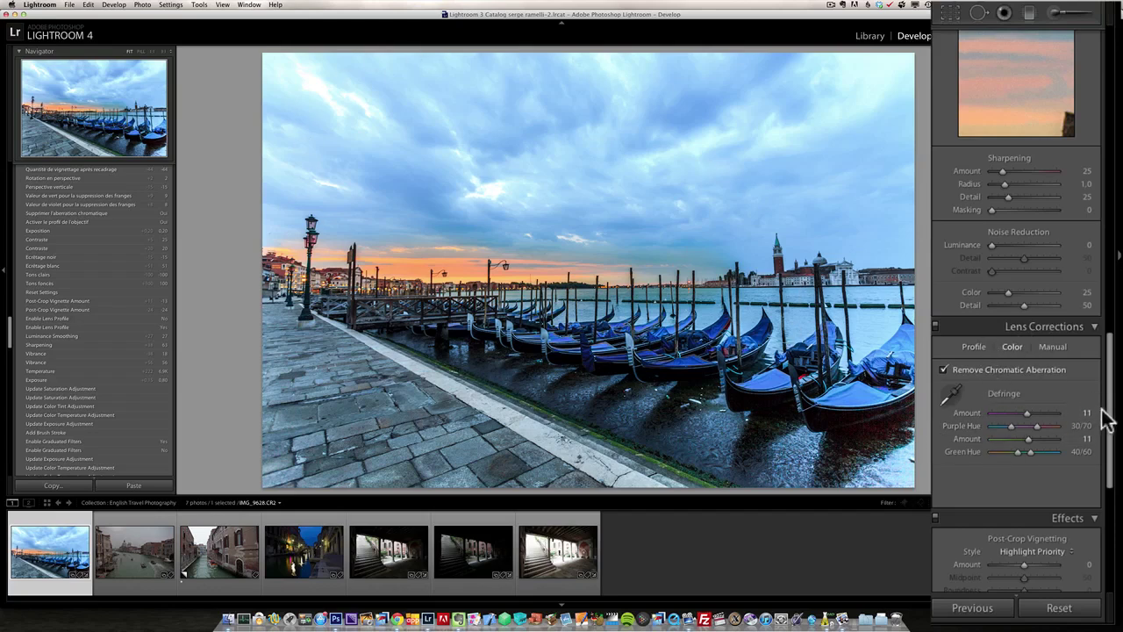
left_click_drag(1110, 414, 1106, 451)
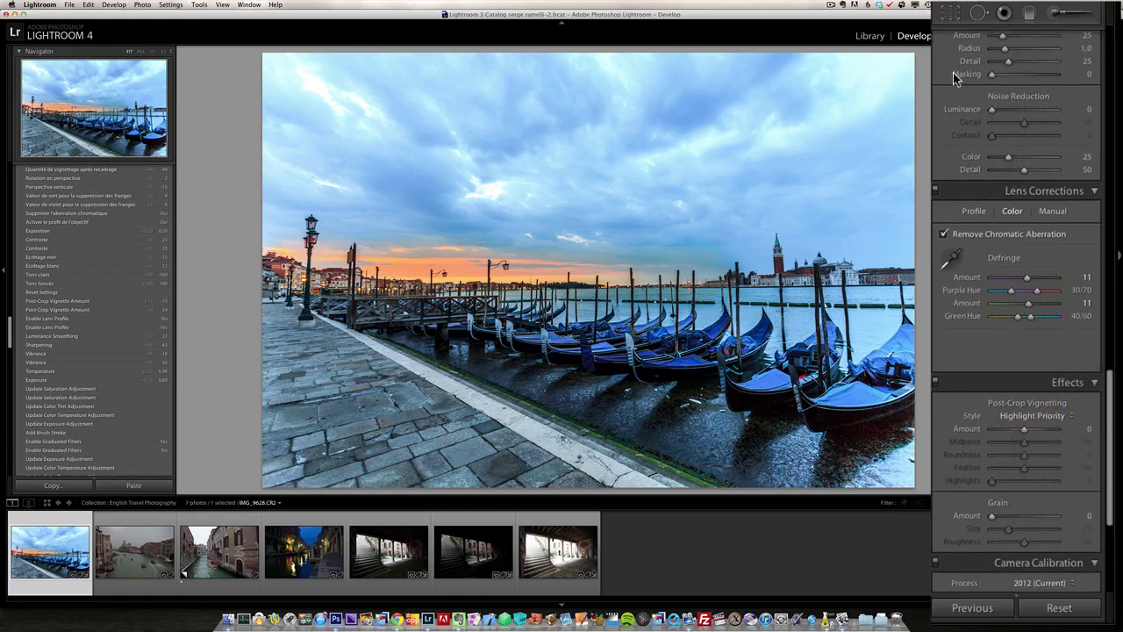
left_click_drag(1023, 430, 1015, 437)
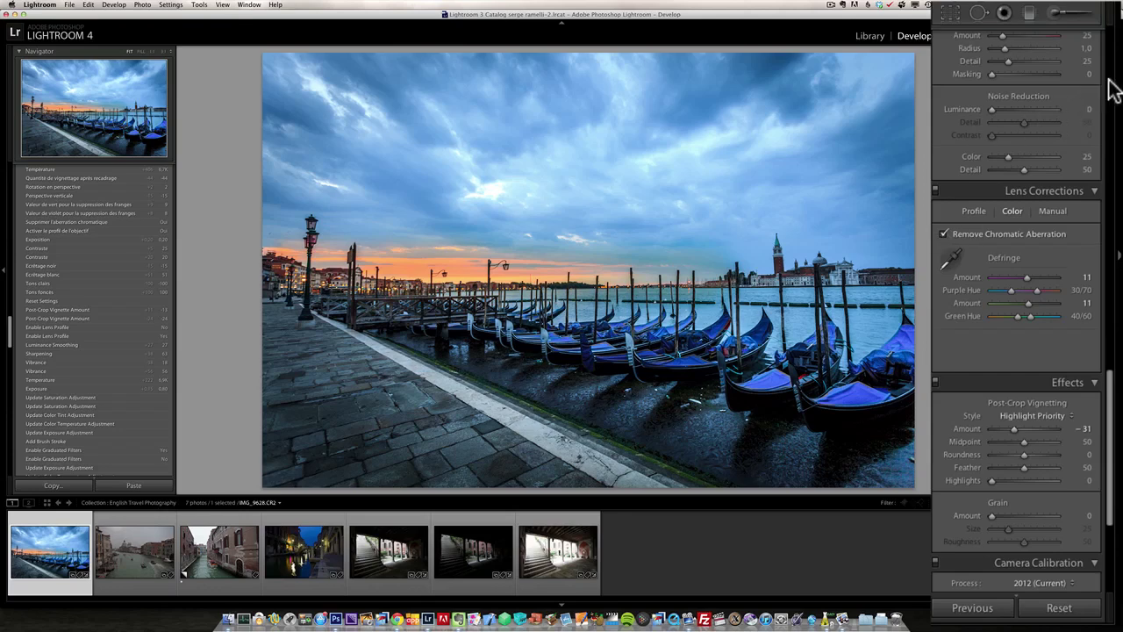
Brighten the stone quay up to the street lamp with an Exposure adjustment brush of size 15 and exposure 0.42.
scroll(1107, 88, "up", 10)
left_click(1057, 14)
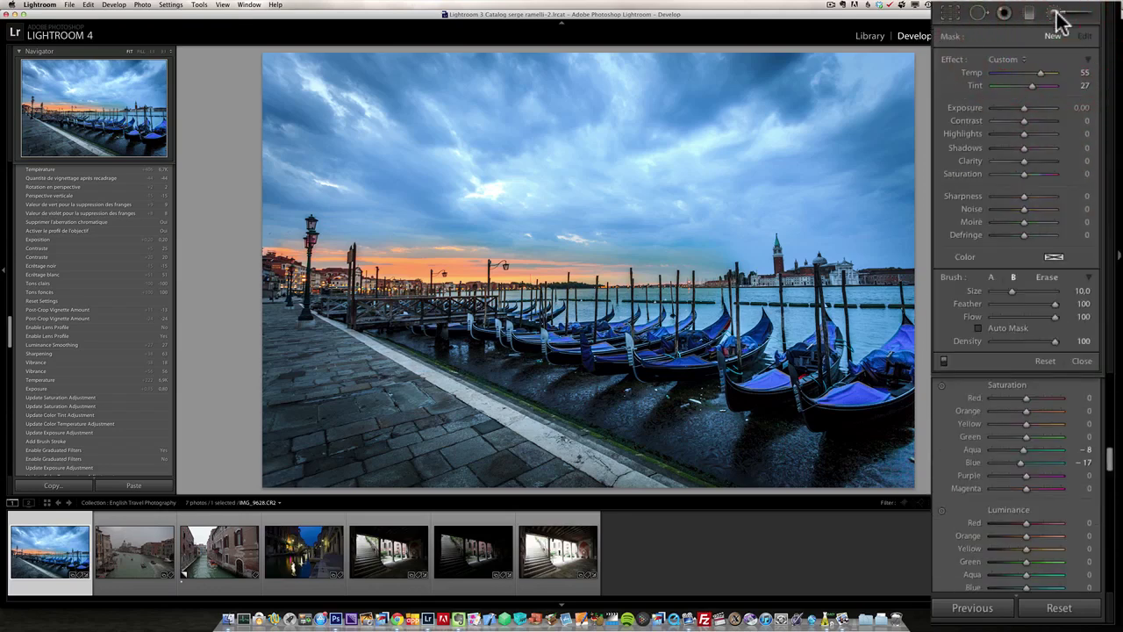
left_click(1010, 60)
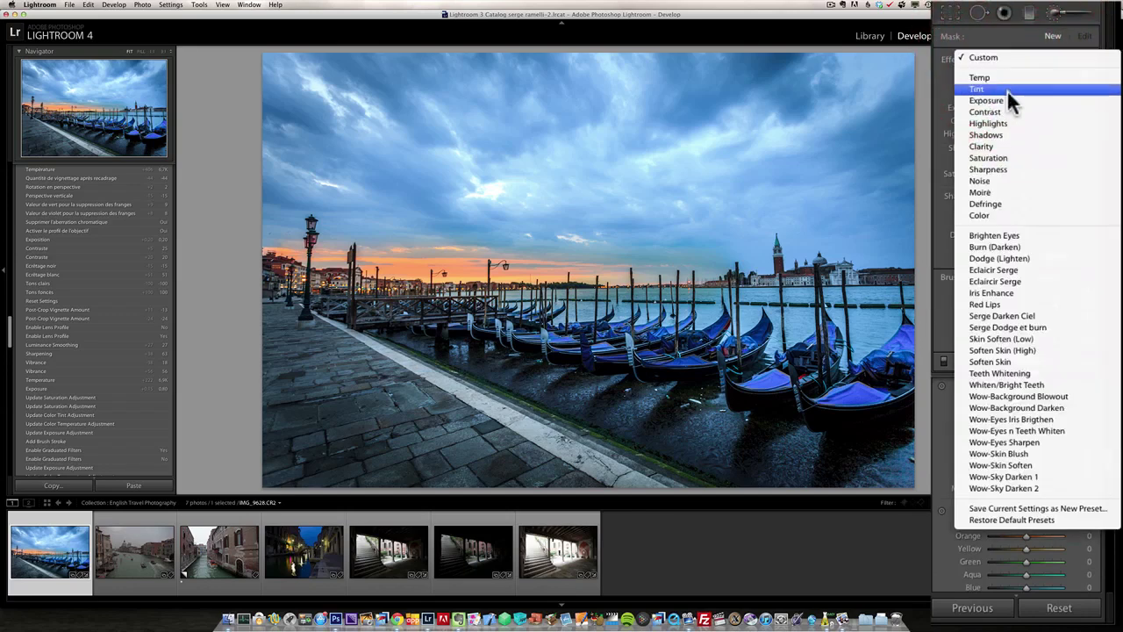
left_click(1010, 101)
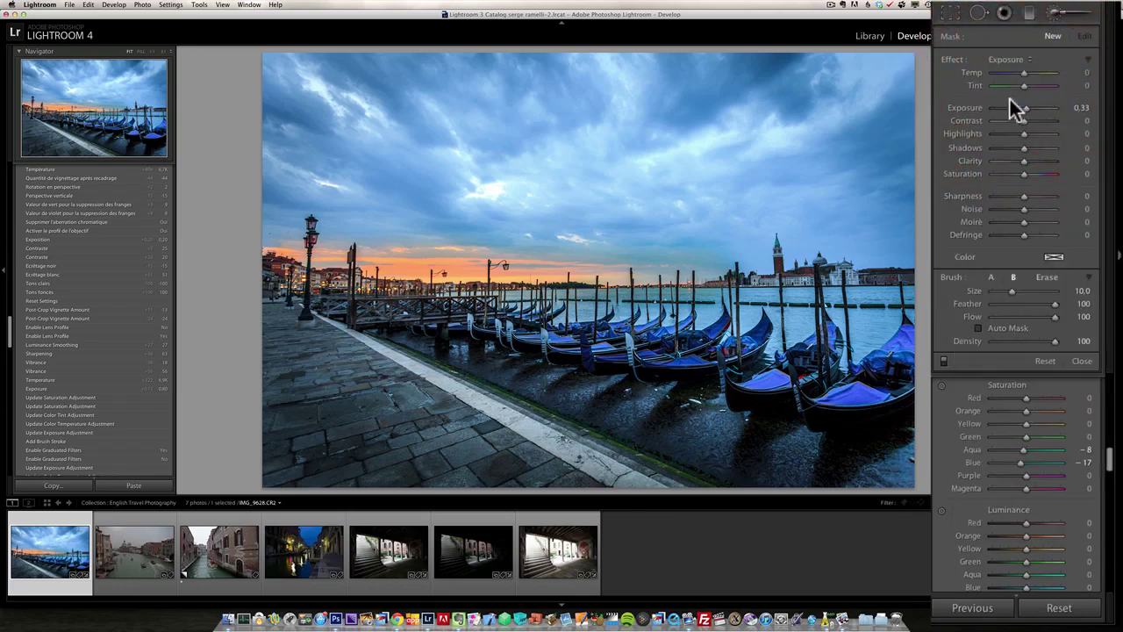
left_click_drag(1026, 109, 1031, 112)
scroll(342, 346, "up", 1)
scroll(342, 346, "up", 4)
left_click_drag(481, 465, 309, 323)
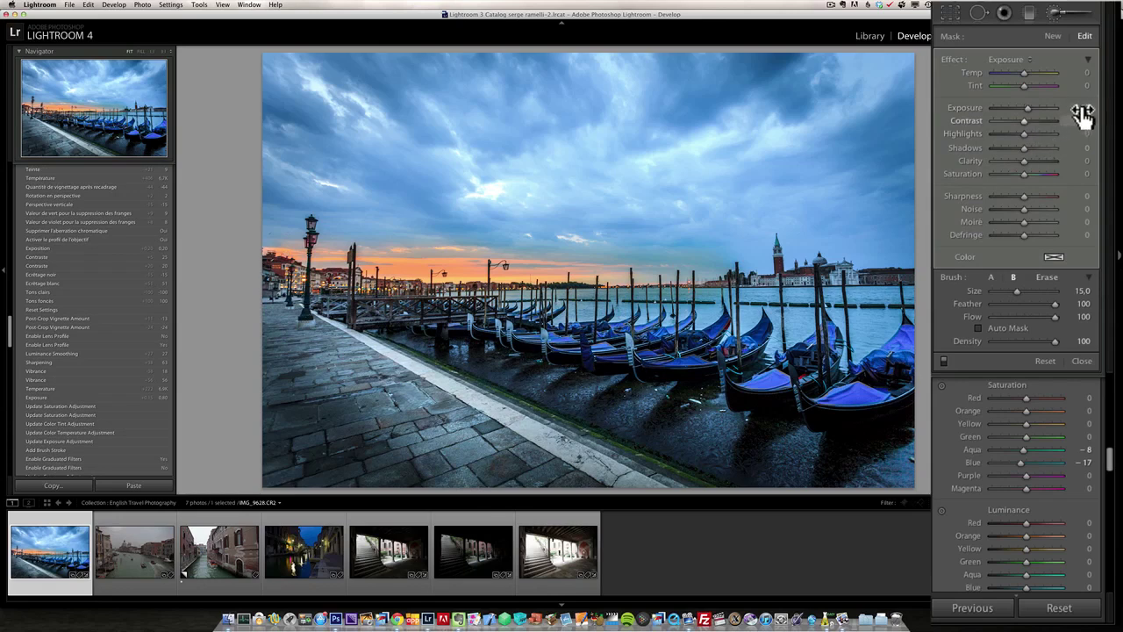
left_click(1028, 109)
left_click_drag(1029, 110, 1028, 109)
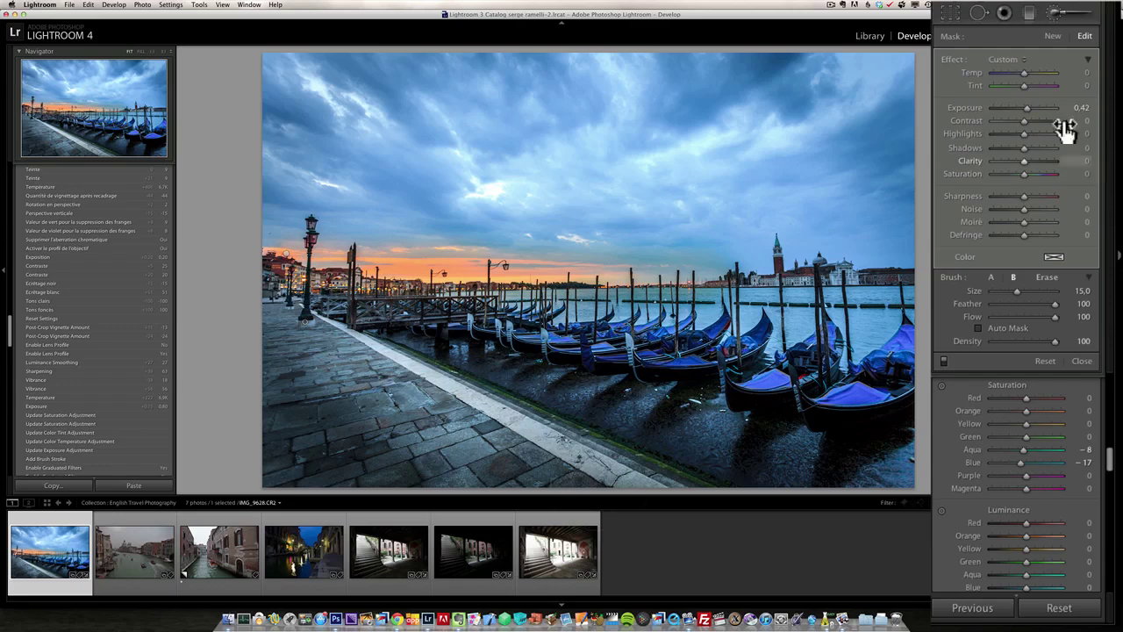
Paint a new adjustment brush mask across the church and waterline on the horizon and set its exposure to 0.42.
left_click(1053, 35)
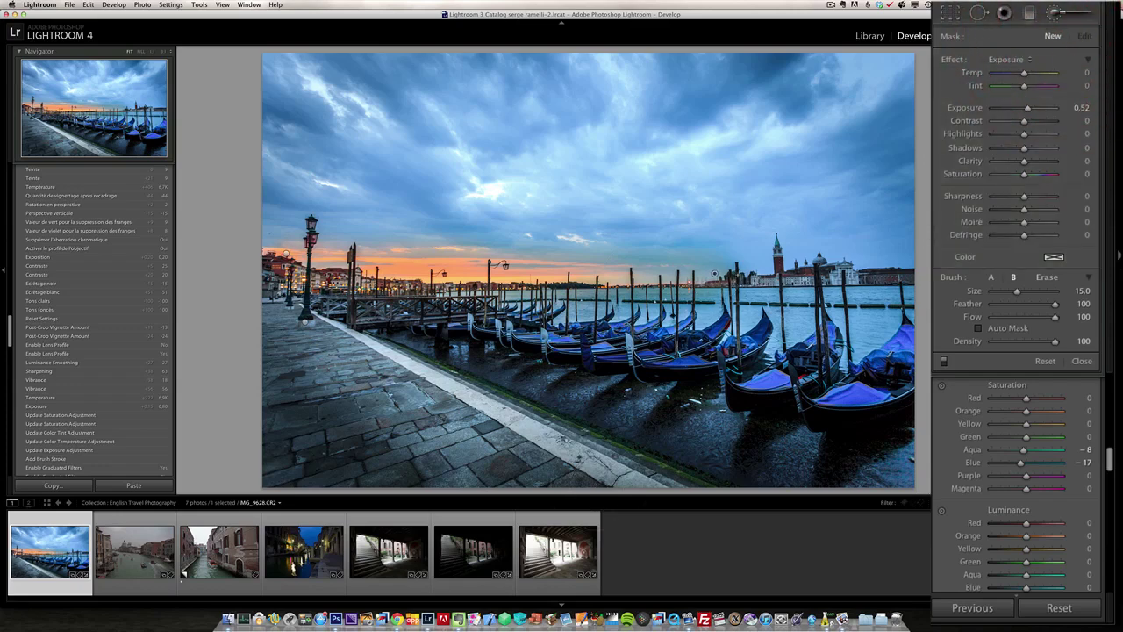
mouse_move(712, 273)
left_mouse_down()
mouse_move(904, 283)
mouse_move(913, 305)
left_mouse_up()
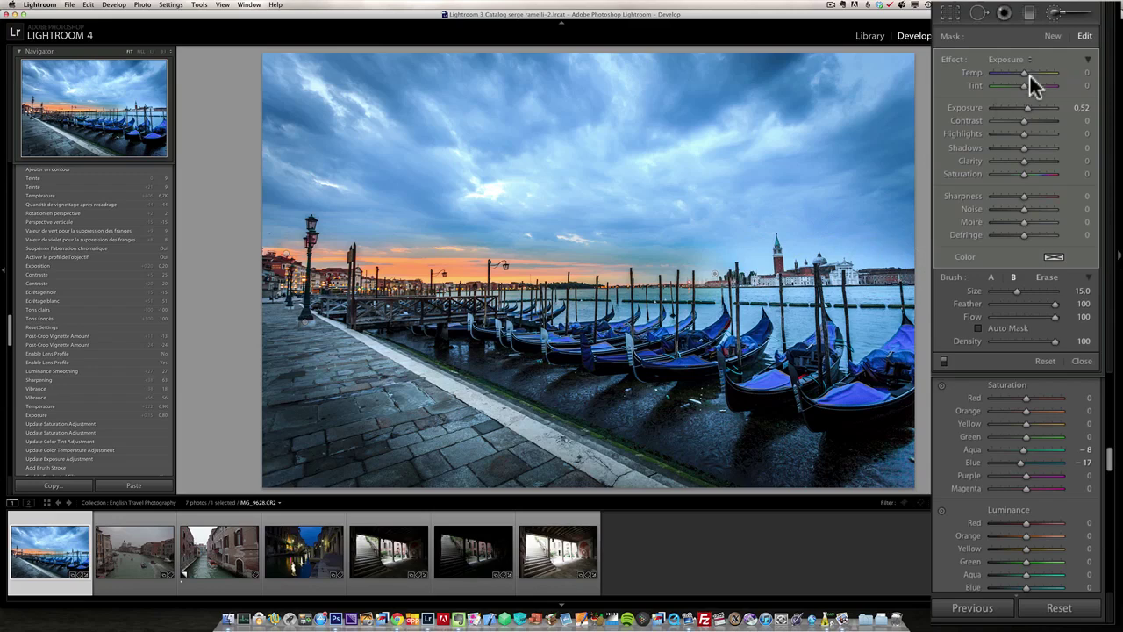
left_click_drag(1026, 108, 1030, 105)
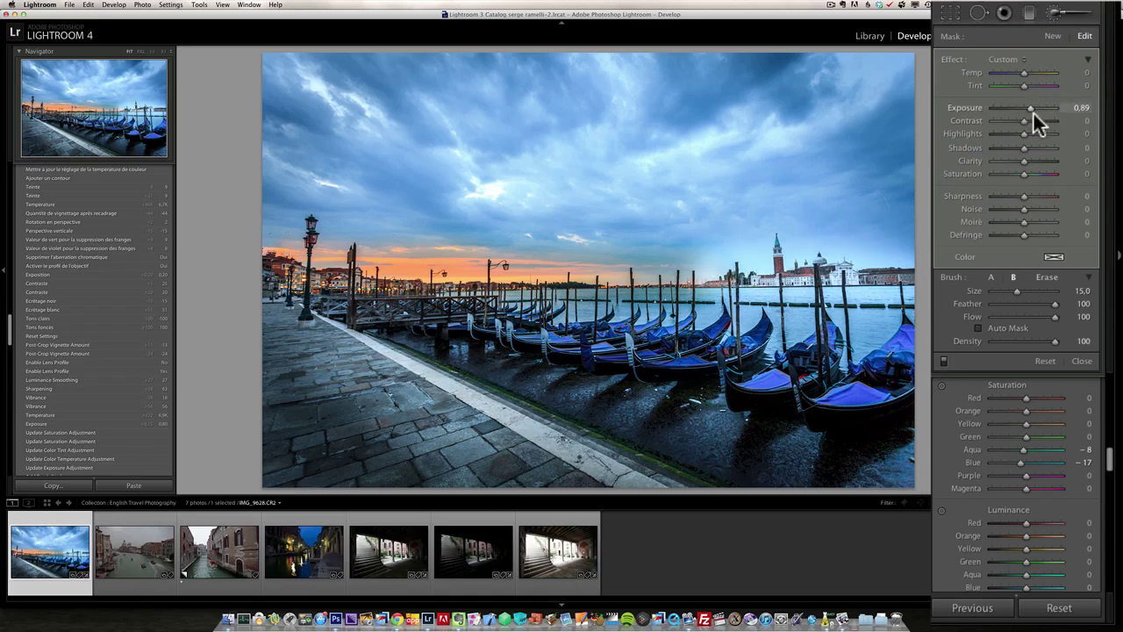
left_click_drag(1031, 109, 1027, 108)
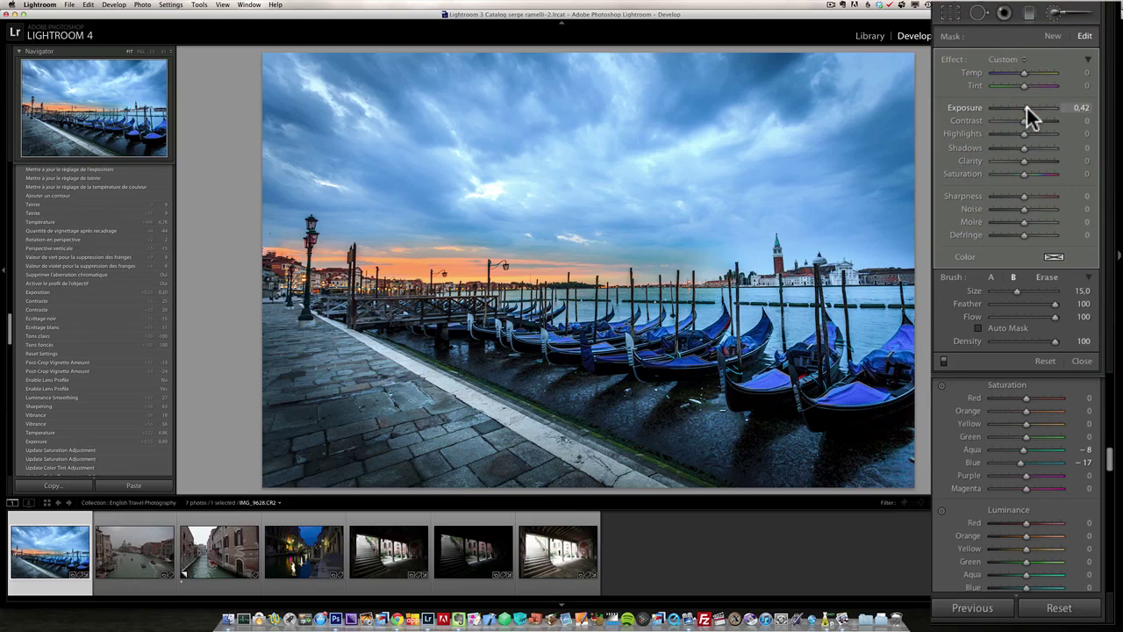
Paint another new adjustment brush mask over the row of gondolas, set its exposure to 0.42 and finish brushing.
left_click(1052, 33)
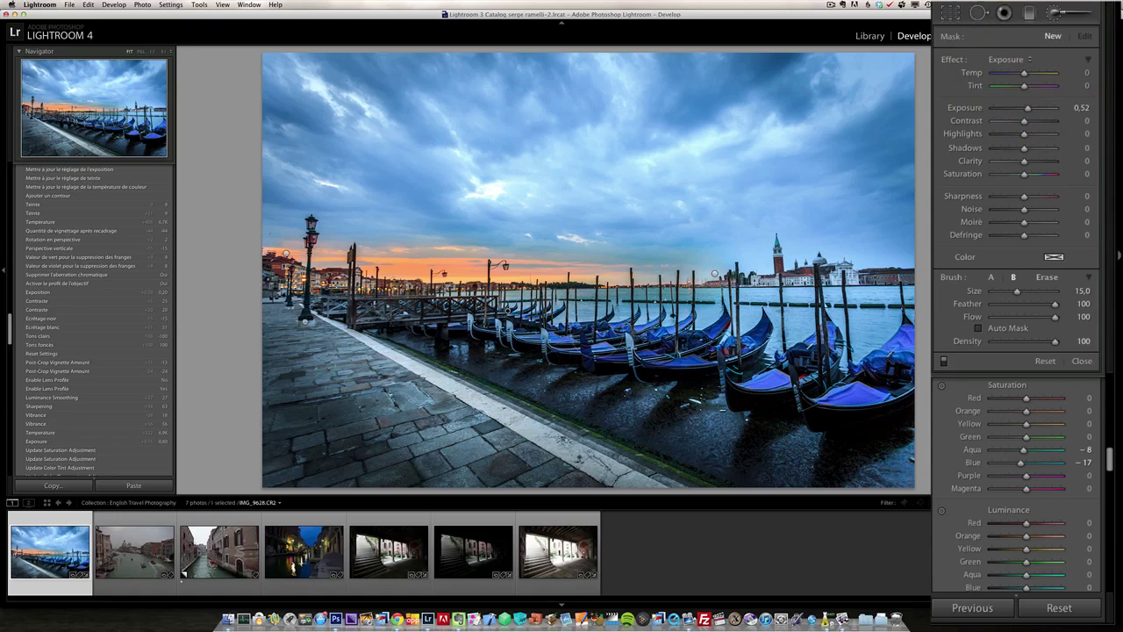
left_click_drag(605, 332, 896, 383)
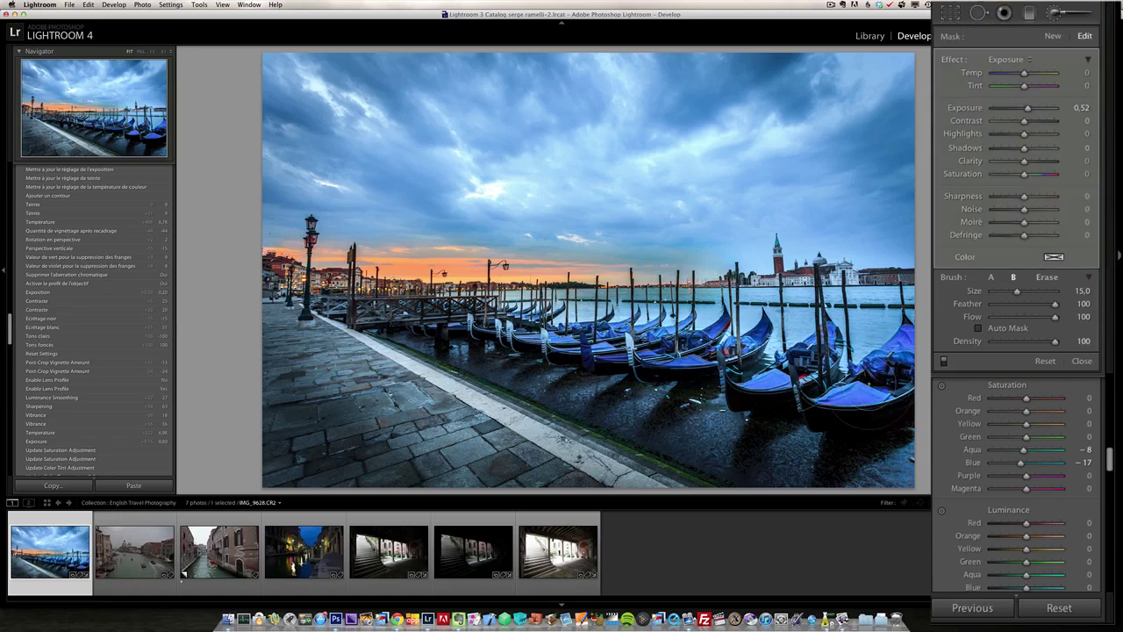
left_click_drag(1028, 107, 1029, 109)
left_click(1031, 109)
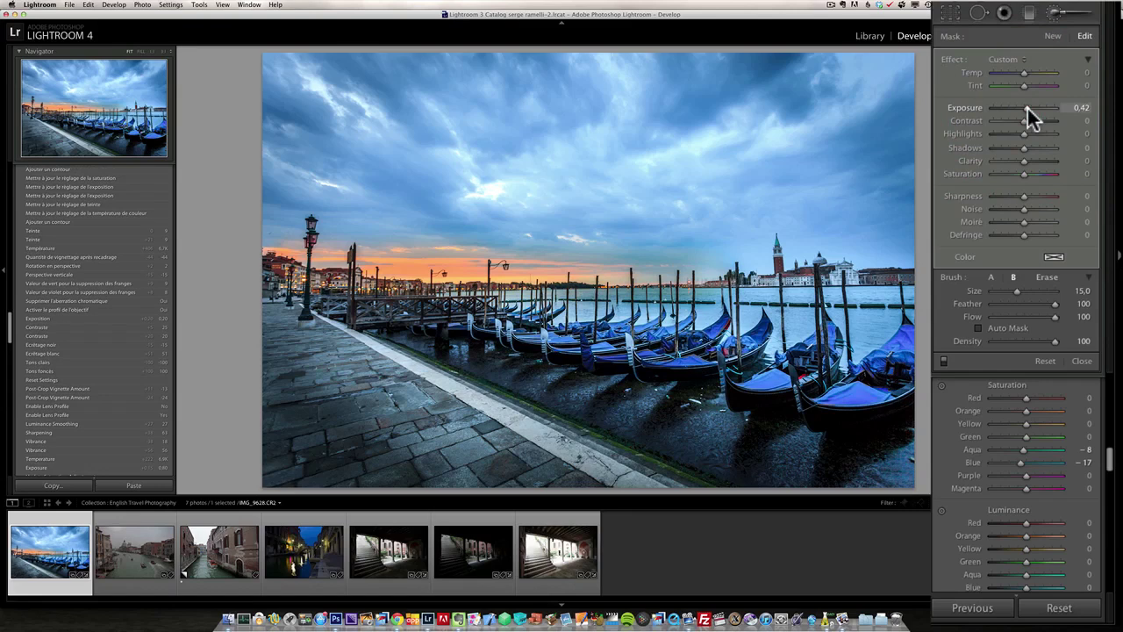
left_click(1082, 363)
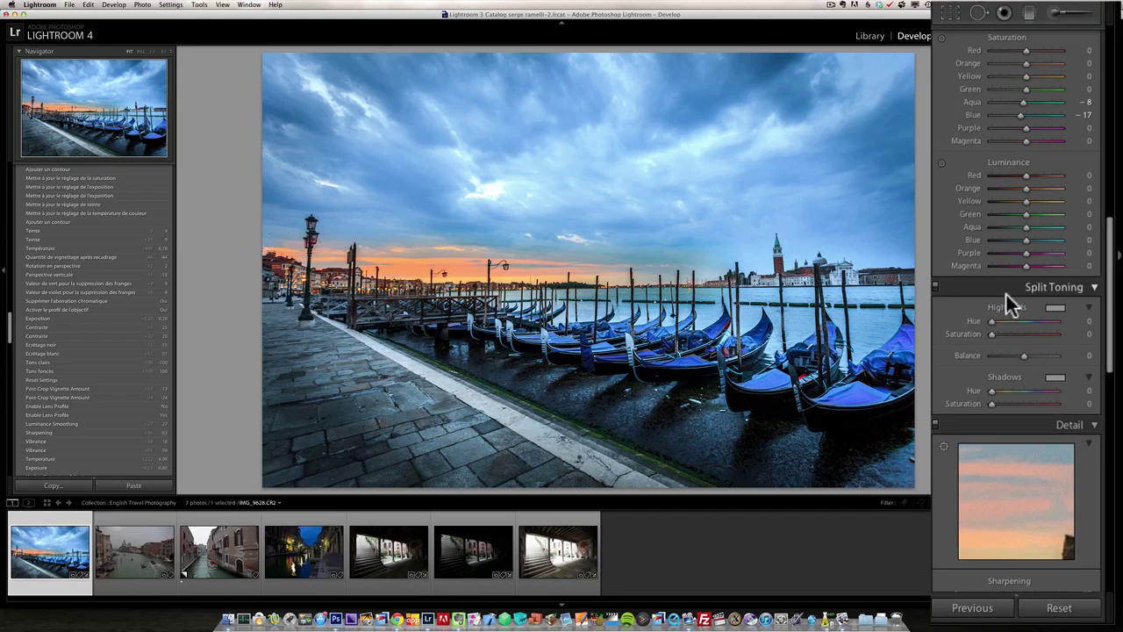
Straighten the verticals with a manual lens correction Vertical value of −13 and enable Constrain Crop.
left_click_drag(1111, 309, 1111, 393)
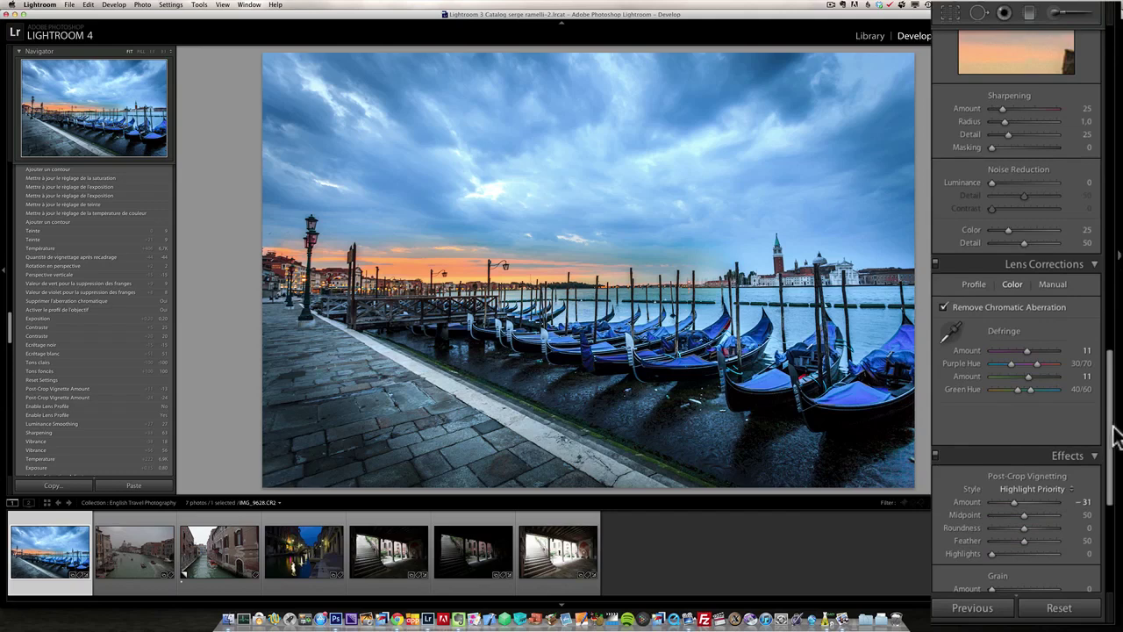
scroll(1113, 430, "down", 1)
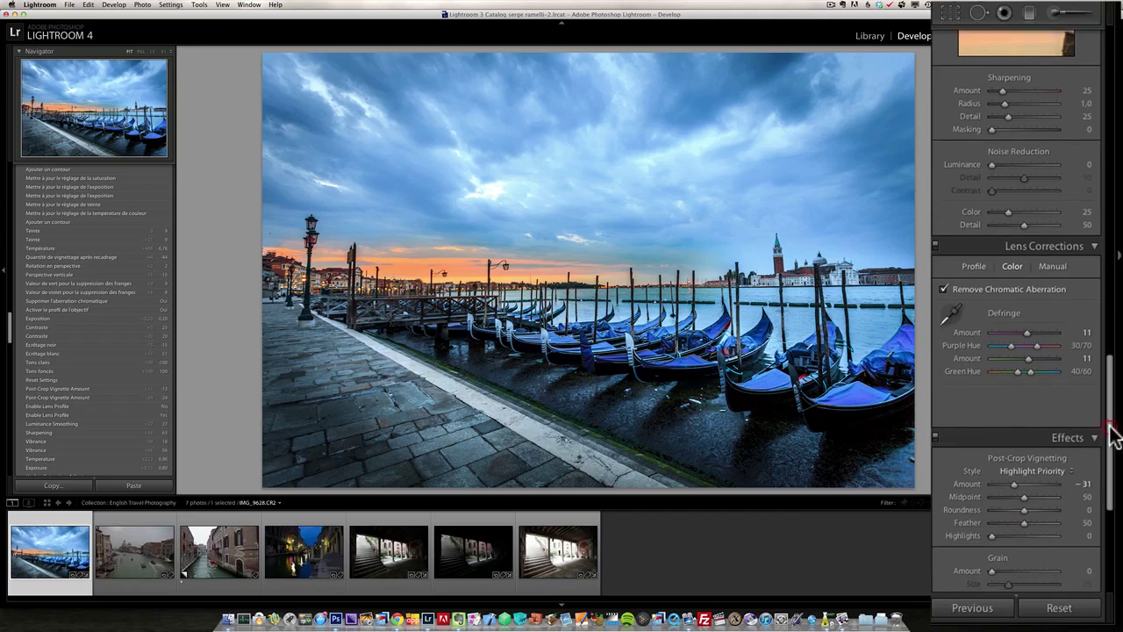
left_click(1056, 263)
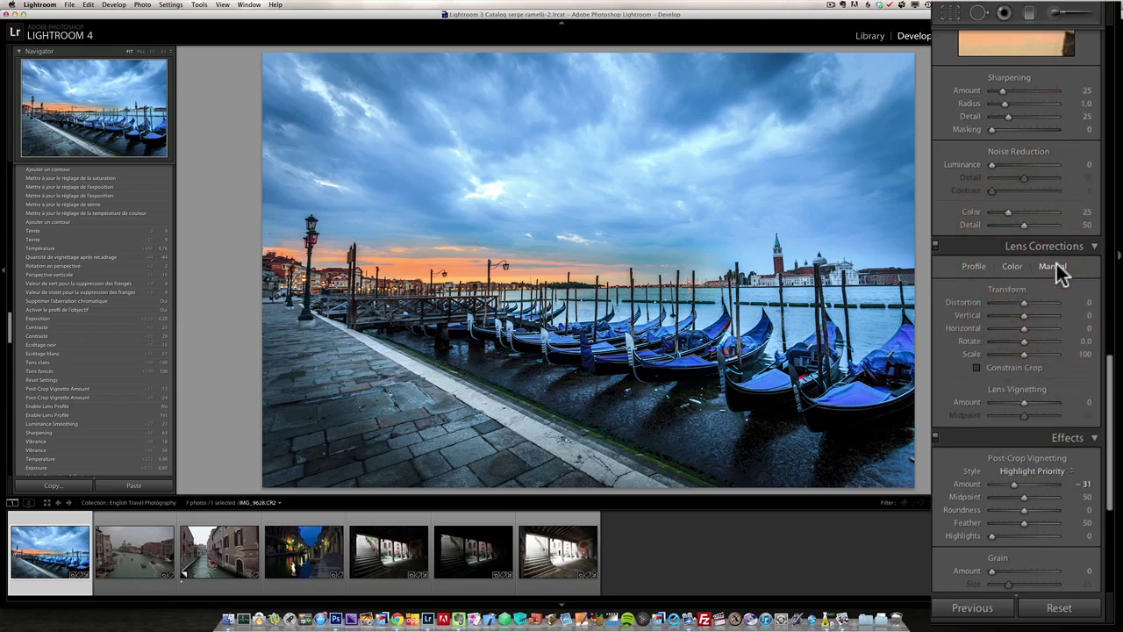
mouse_move(1028, 309)
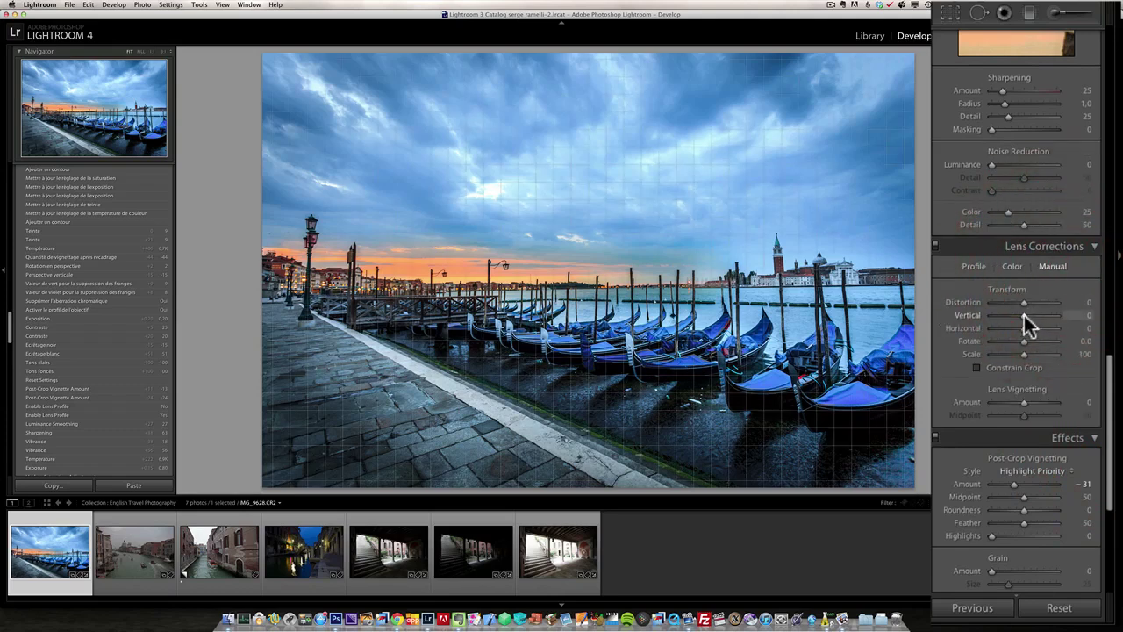
left_click_drag(1024, 315, 1020, 313)
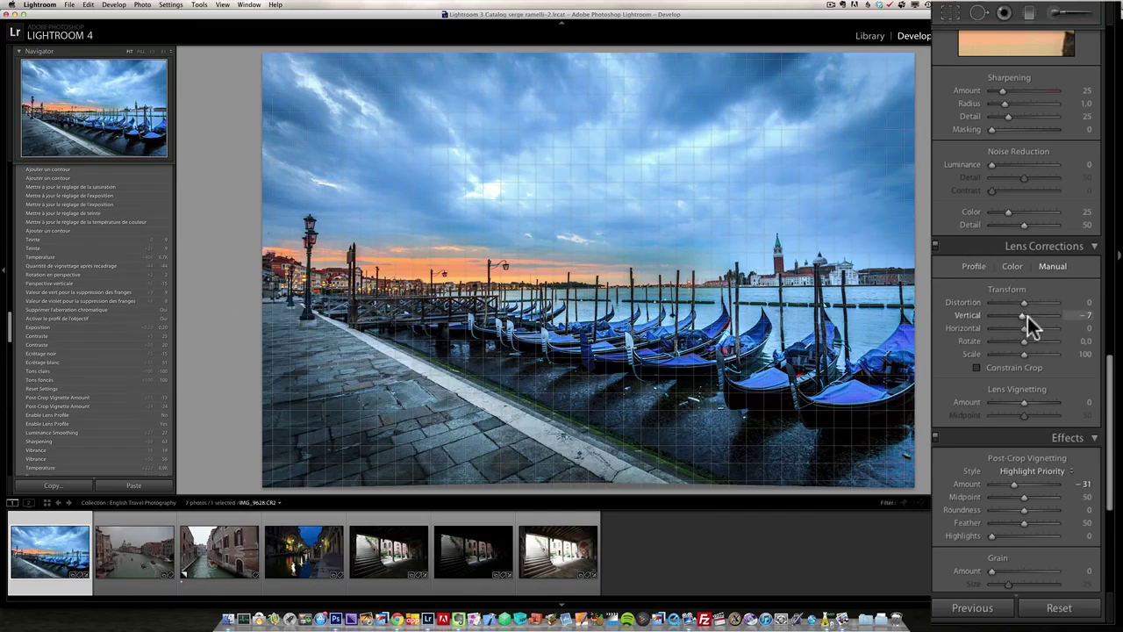
left_click_drag(1023, 316, 1021, 313)
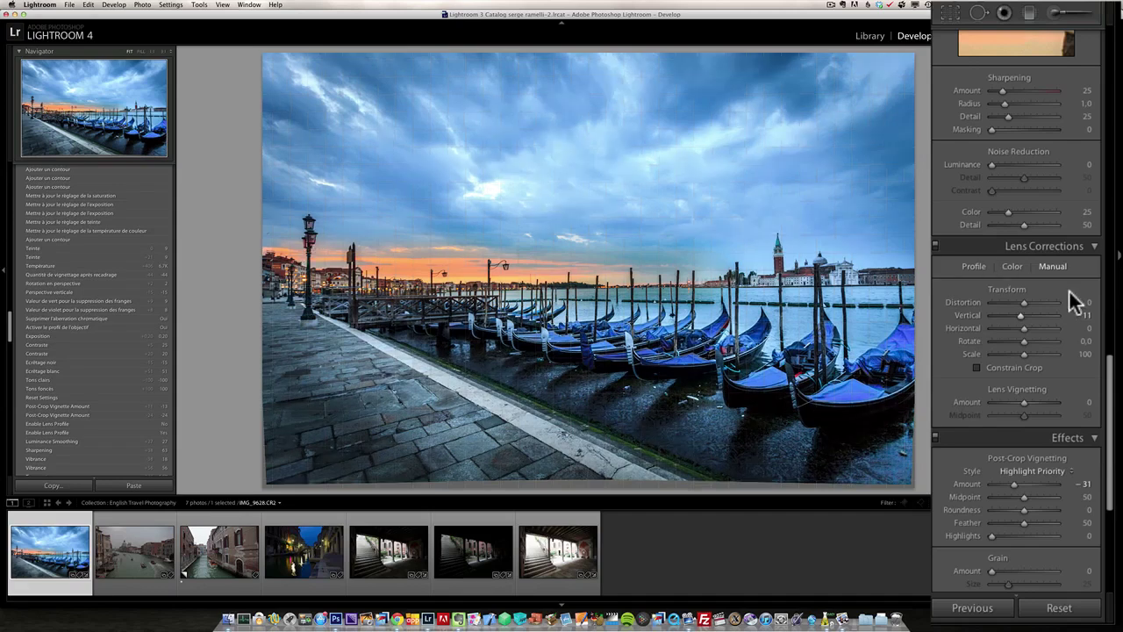
left_click_drag(1023, 311, 1020, 311)
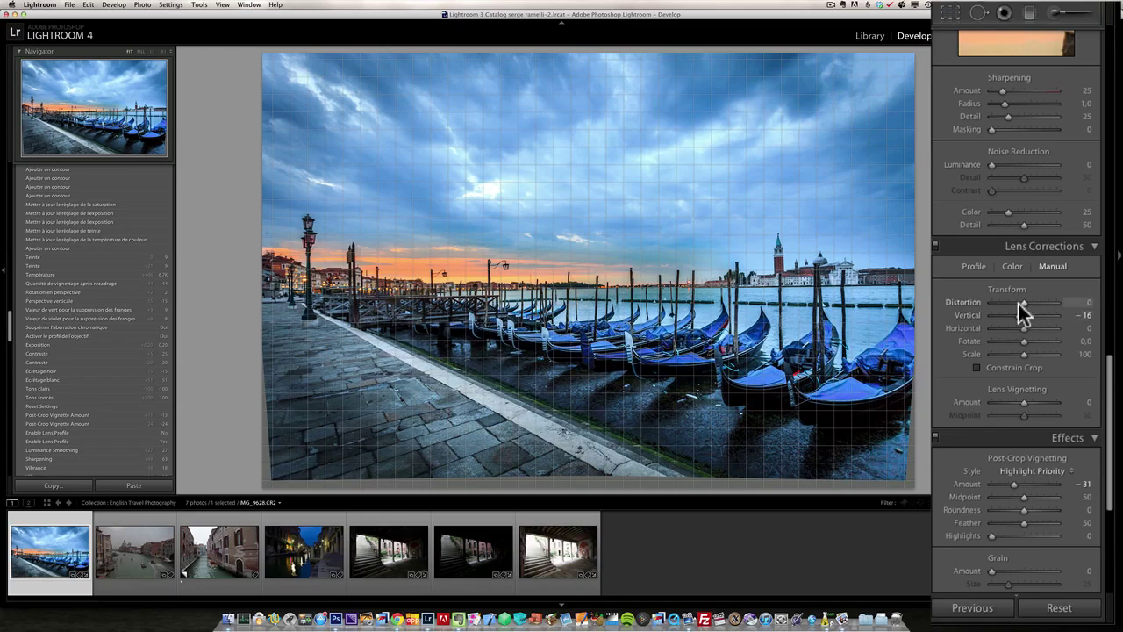
left_click_drag(1020, 314, 1020, 315)
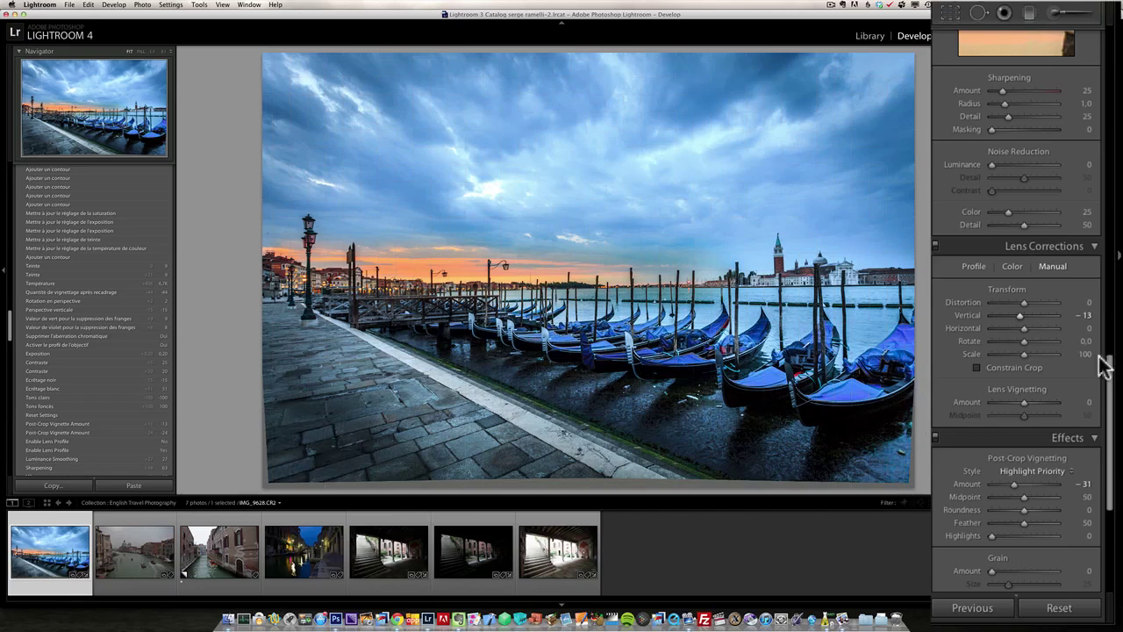
left_click(1002, 365)
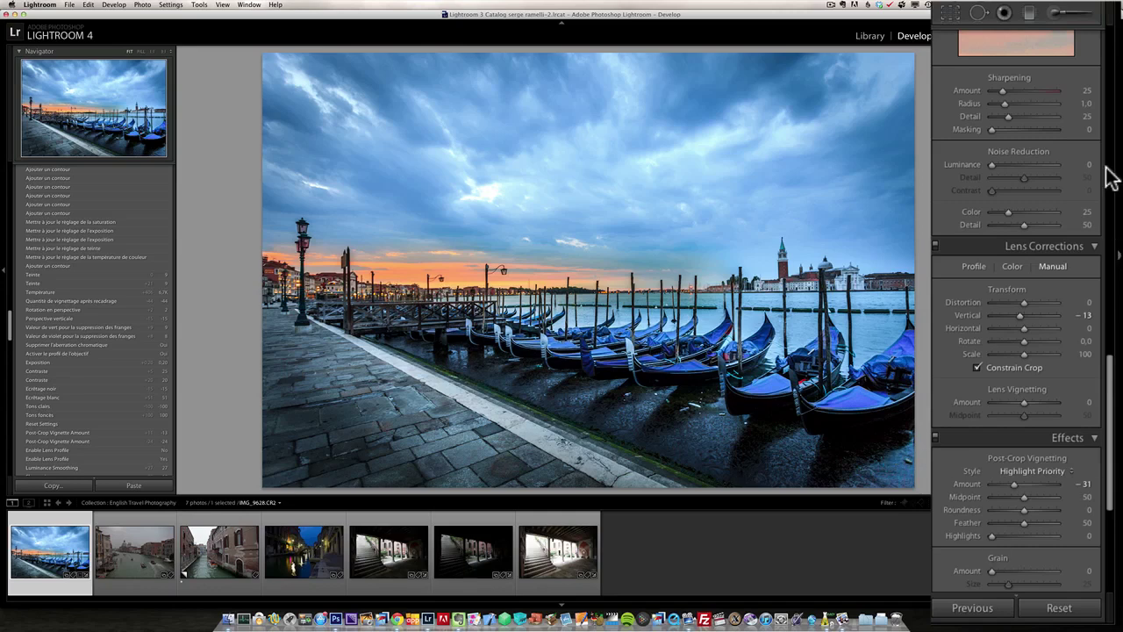
Set the photo's Contrast to +38 and the HSL saturation of Orange to +29.
scroll(1110, 171, "up", 5)
scroll(1110, 167, "up", 10)
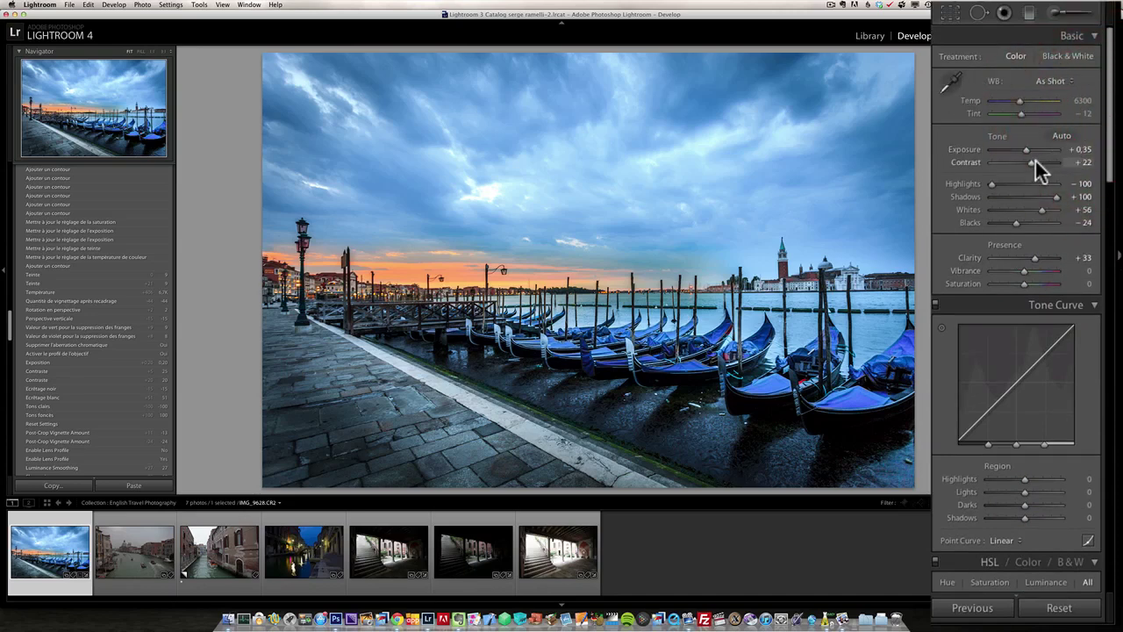
left_click_drag(1035, 162, 1038, 159)
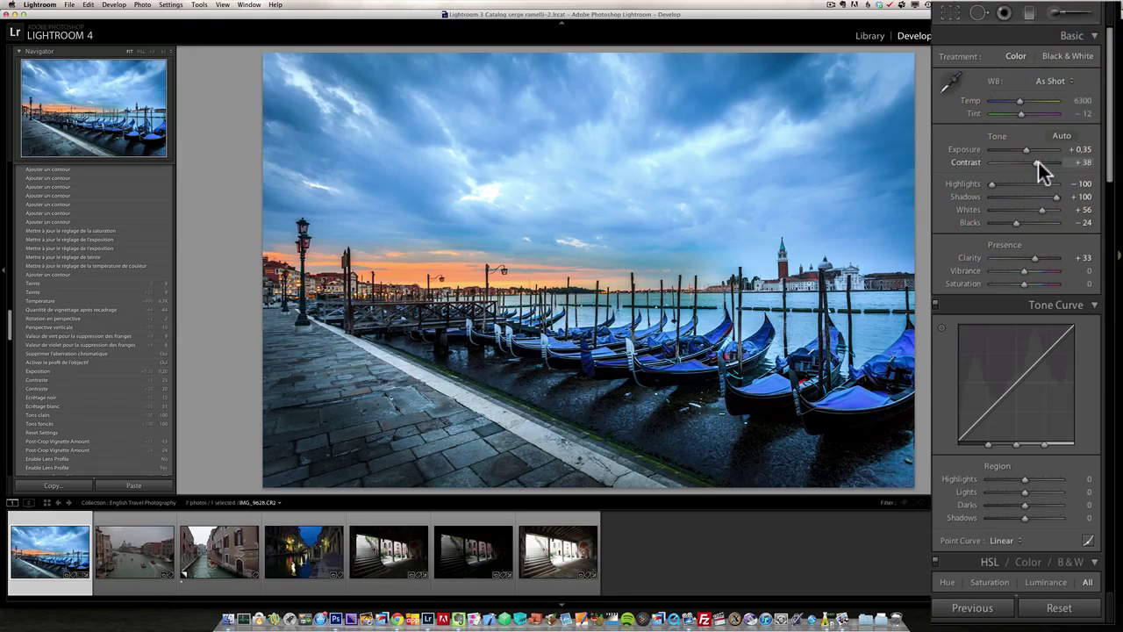
left_click_drag(1111, 158, 1103, 264)
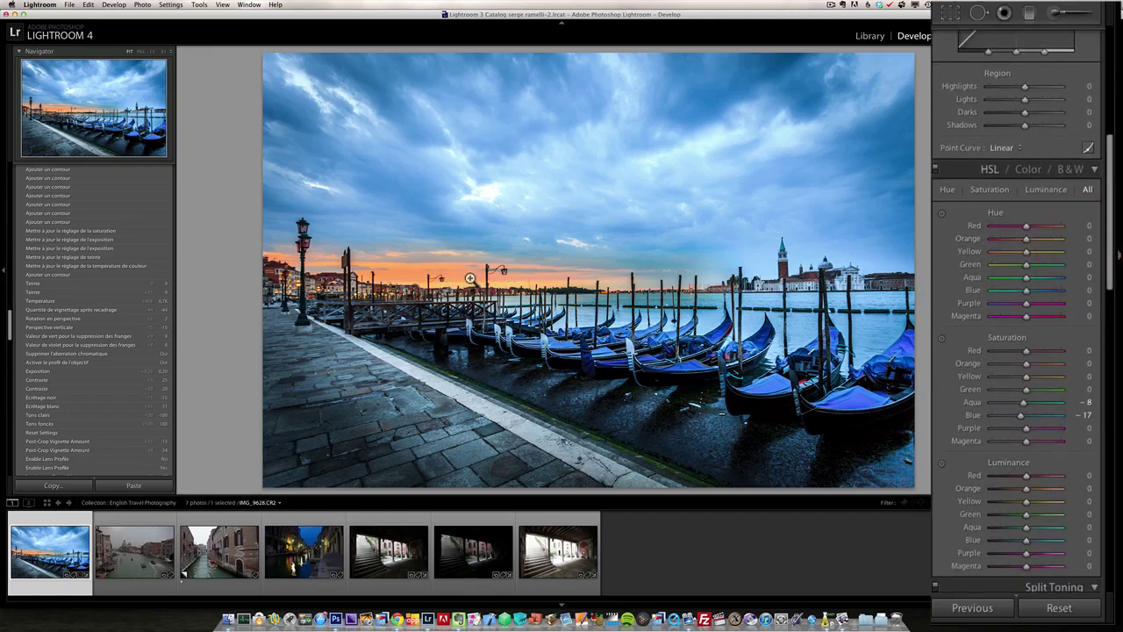
left_click(1036, 363)
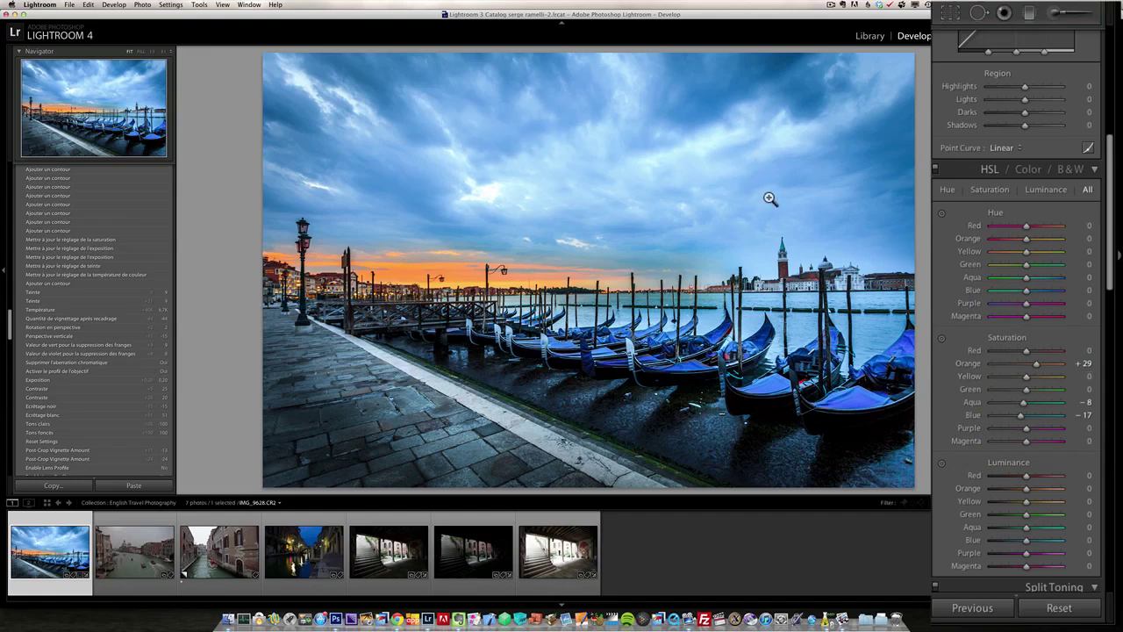
Darken the sky with a graduated filter running from the upper clouds to the horizon at exposure −0.24, and toggle its effect to compare.
left_click(1107, 88)
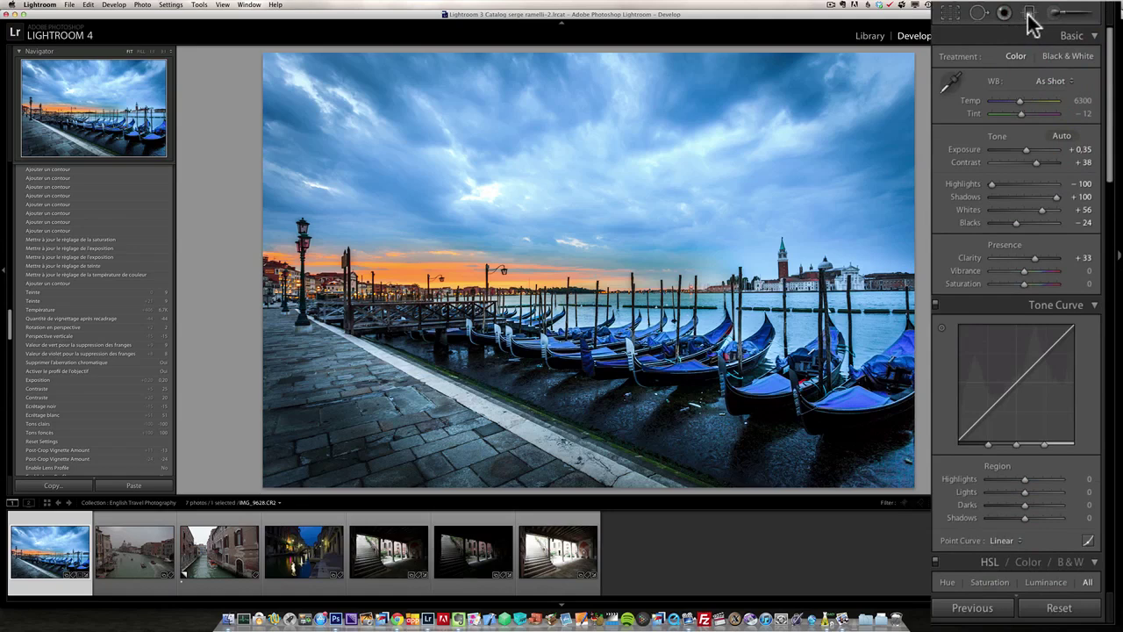
left_click(1031, 15)
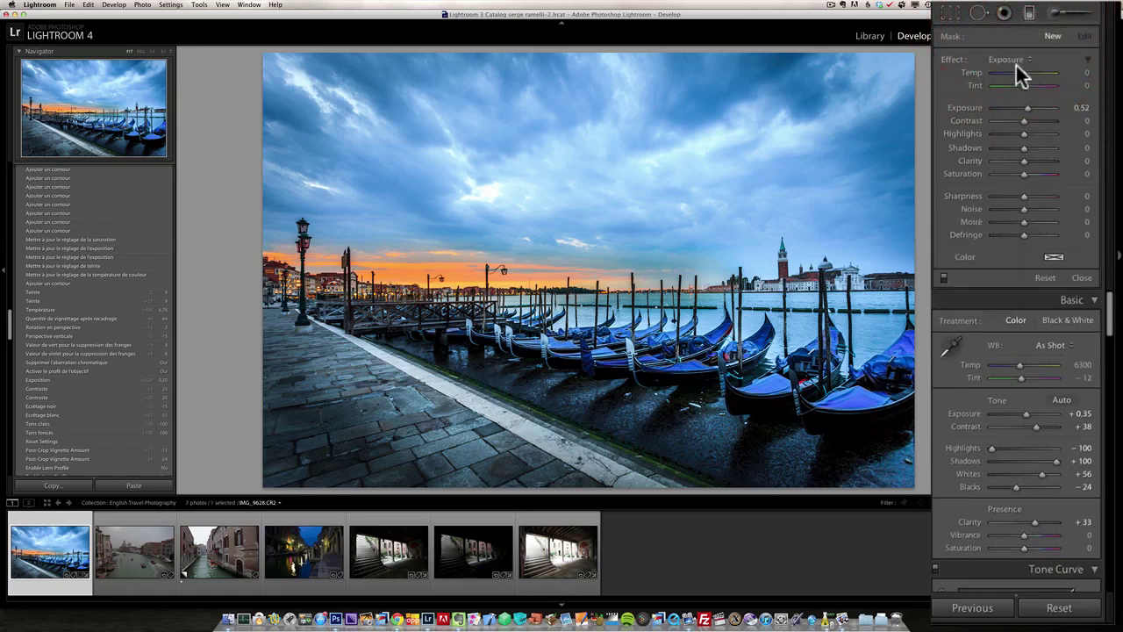
left_click(1018, 60)
left_click(1020, 65)
left_click_drag(571, 109, 567, 293)
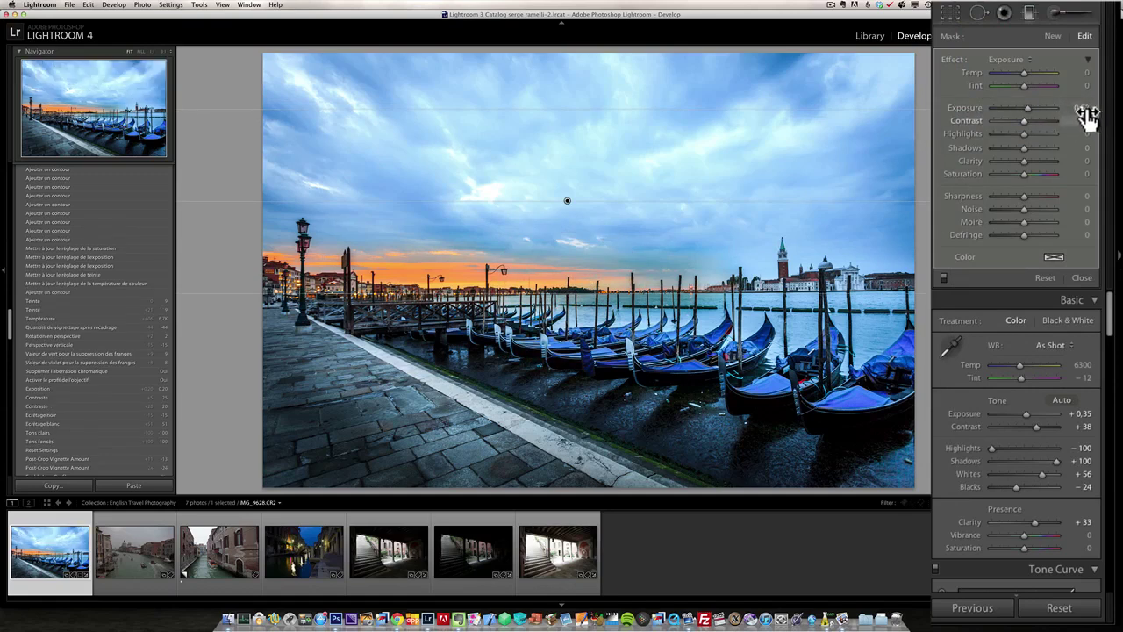
left_click_drag(1033, 111, 1024, 109)
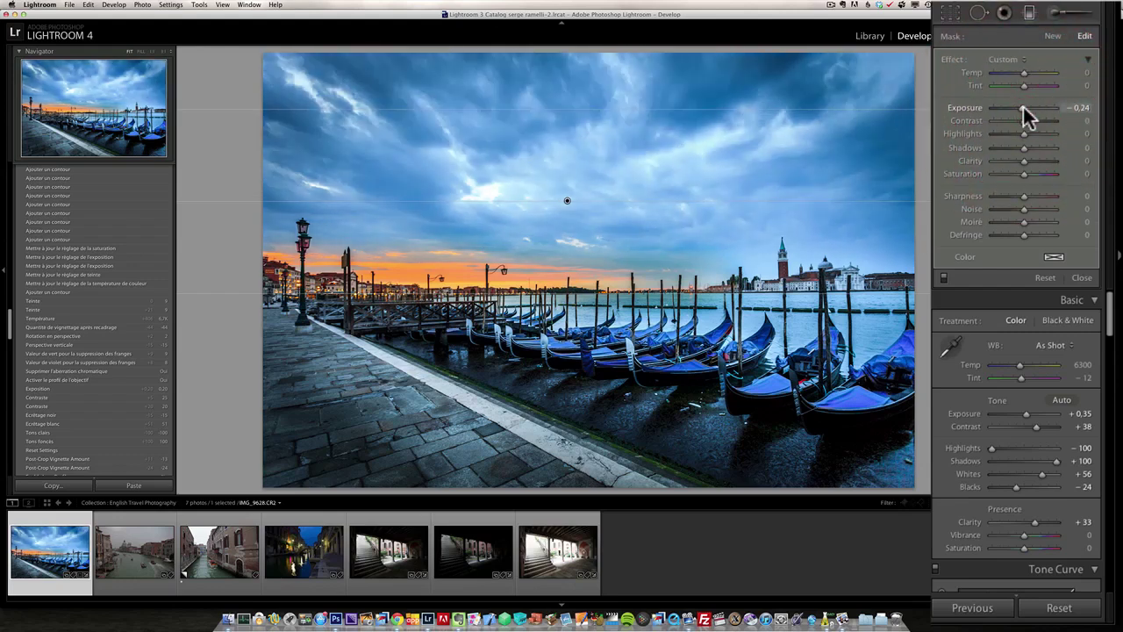
left_click(943, 279)
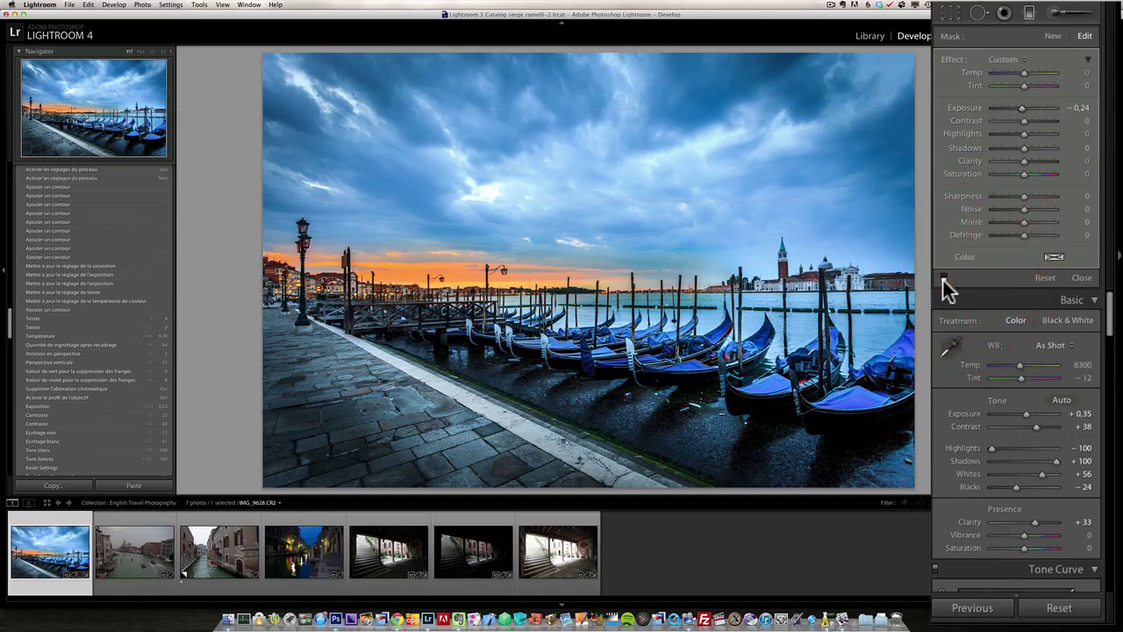
Turn the sky's graduated filter back on, set its Clarity to 60 and finish editing the filter.
left_click(943, 279)
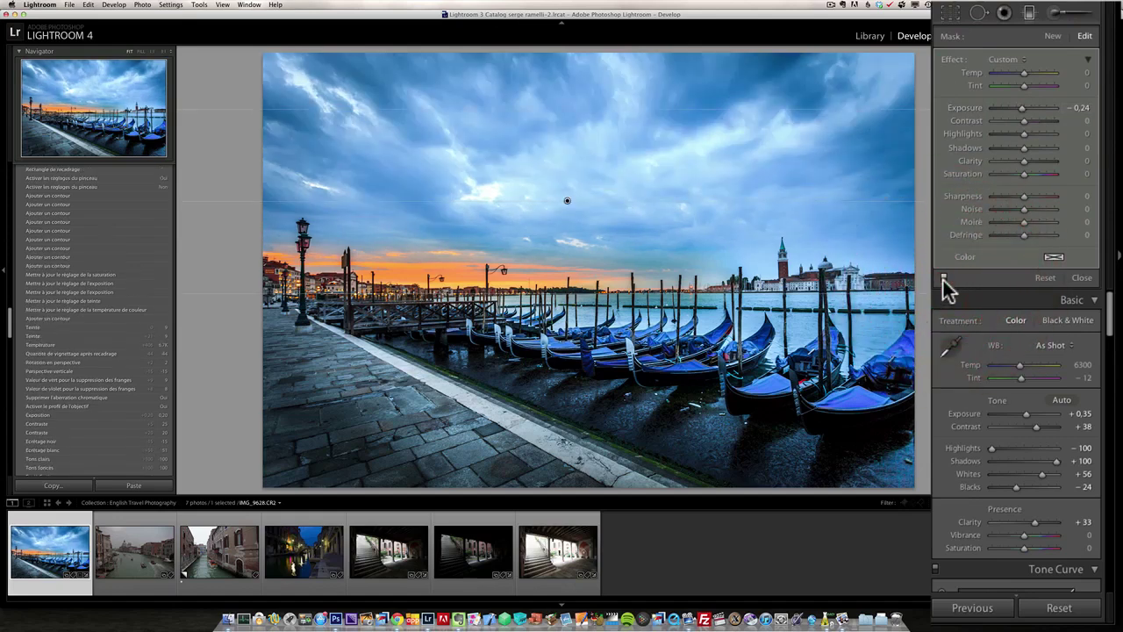
left_click(1041, 157)
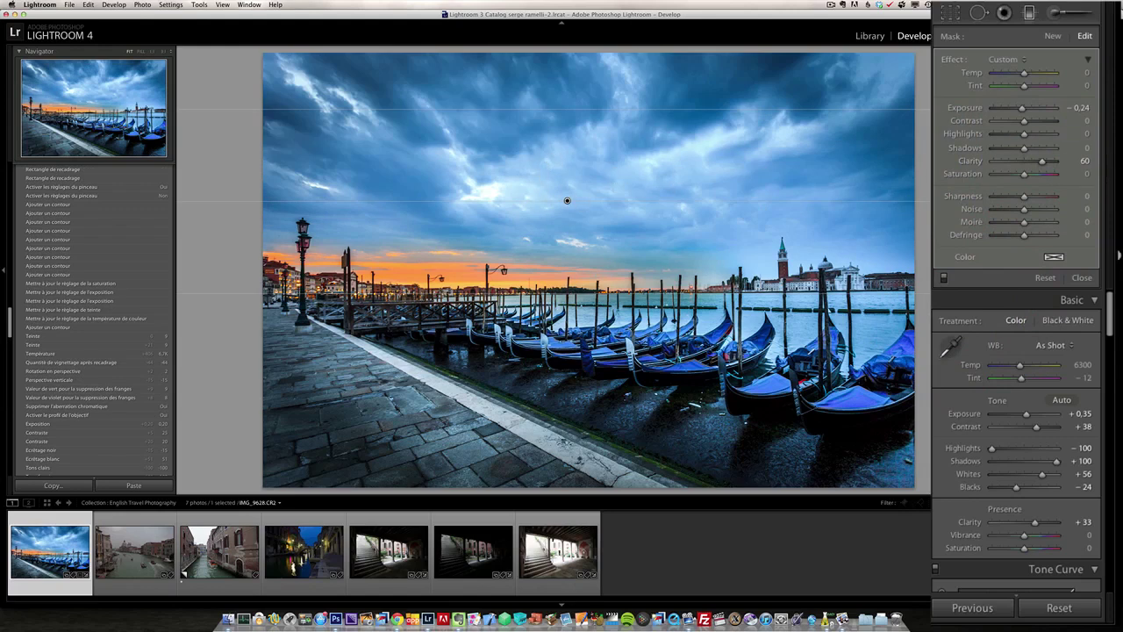
left_click(1085, 278)
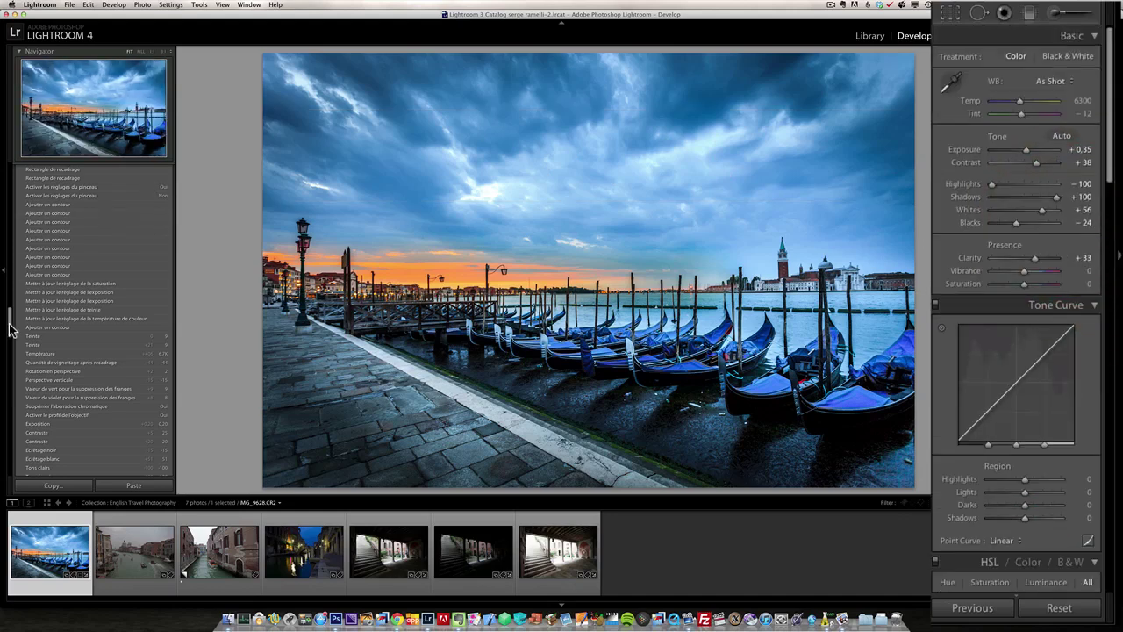
Compare the edit with the original by going back to the Import history state, and return to the latest Update Clarity Adjustment state.
left_click_drag(8, 329, 13, 369)
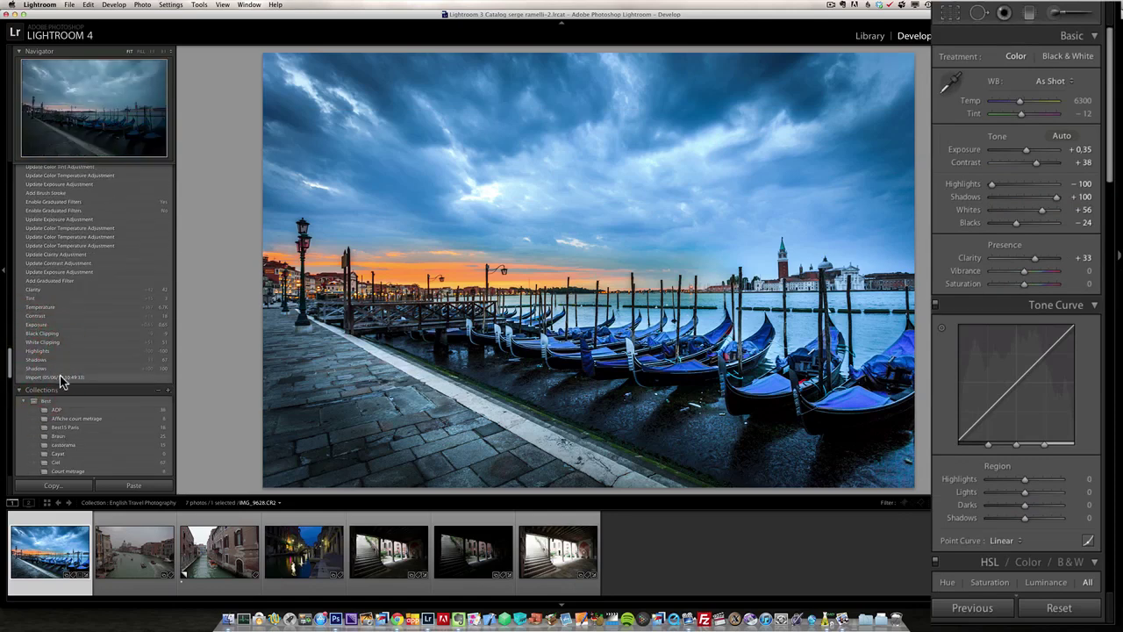
left_click(61, 378)
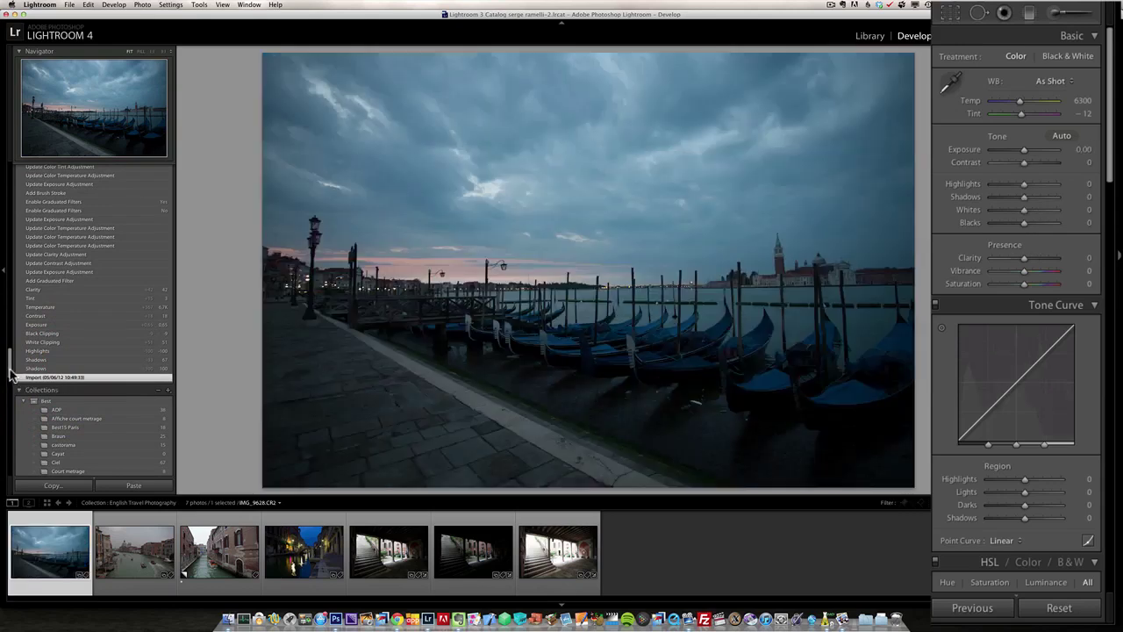
left_click_drag(12, 374, 16, 255)
left_click(81, 293)
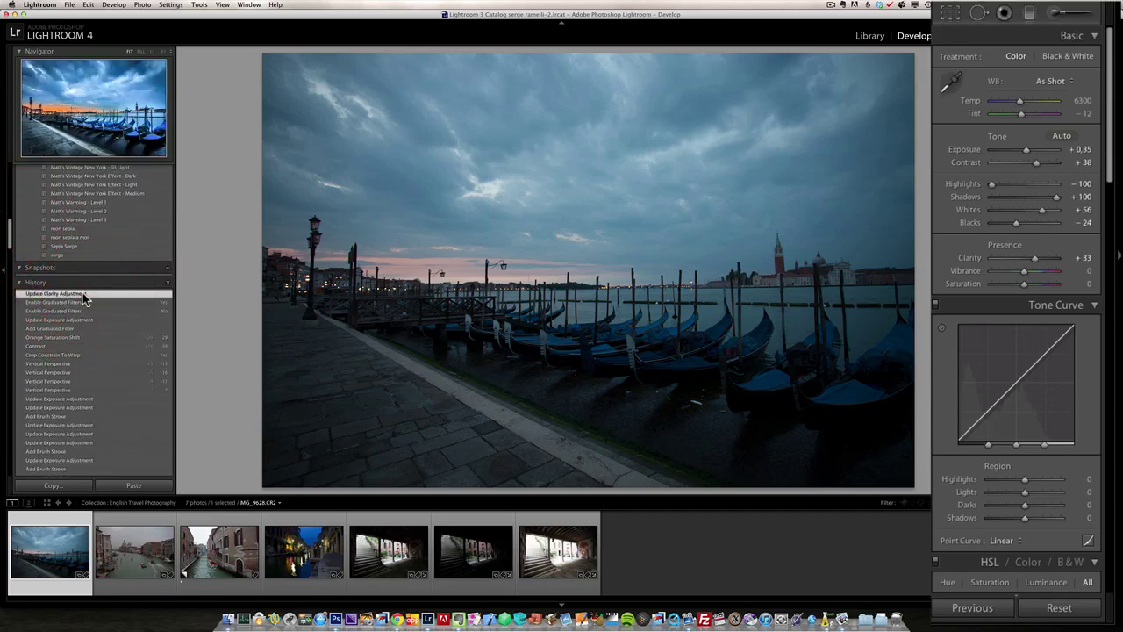